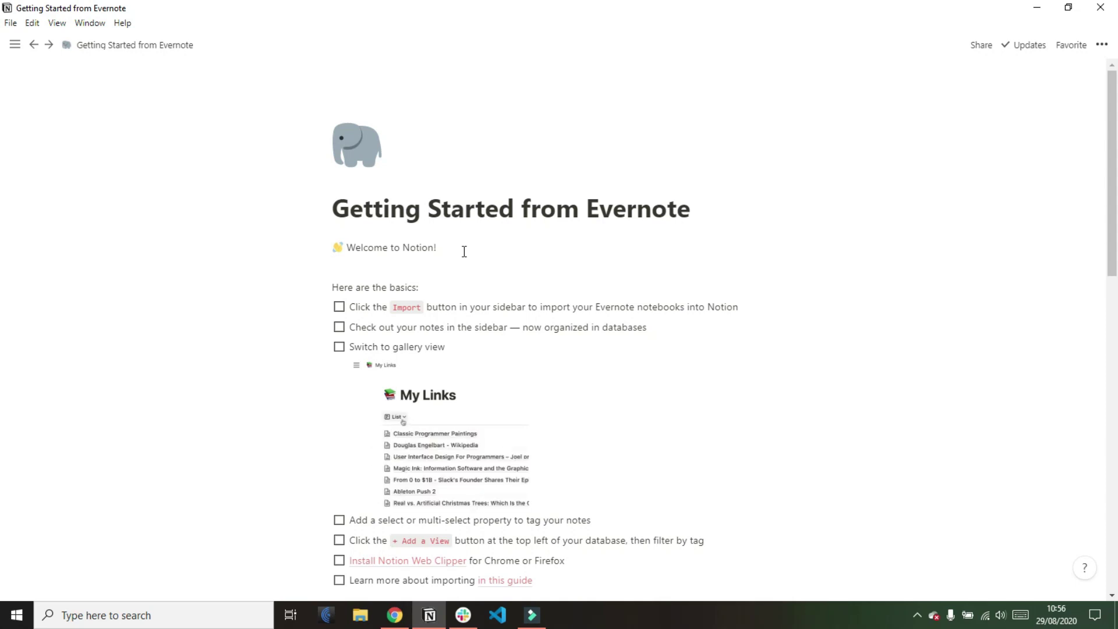
Step: Scroll down through the Getting Started from Evernote guide
{"action": "scroll", "coordinate": [464, 251], "scroll_direction": "down", "scroll_amount": 10}
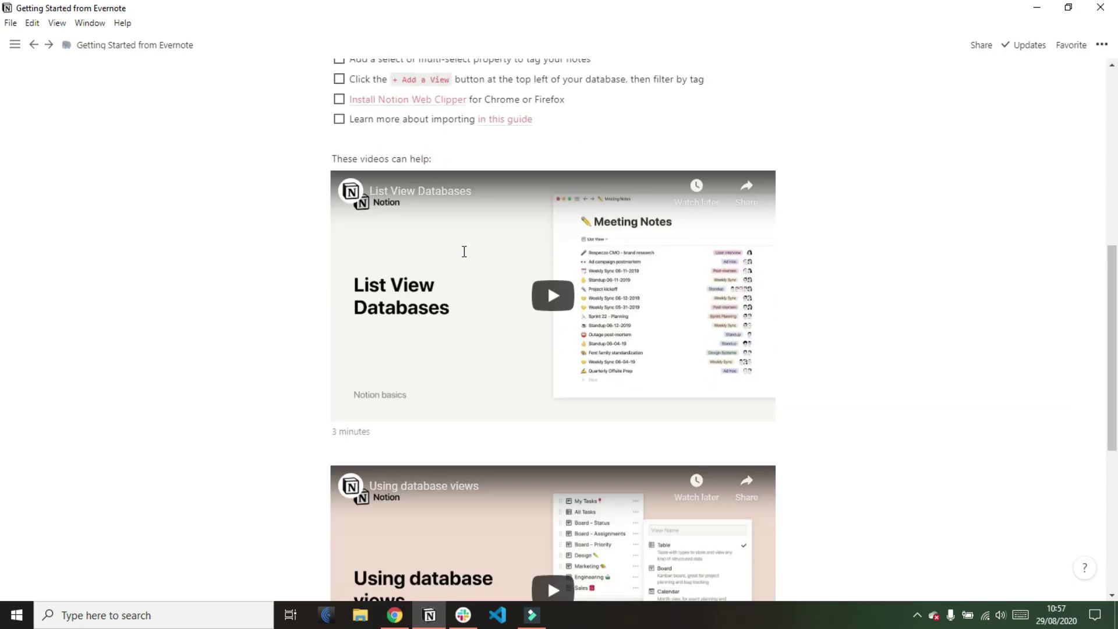
{"action": "scroll", "coordinate": [465, 251], "scroll_direction": "down", "scroll_amount": 4}
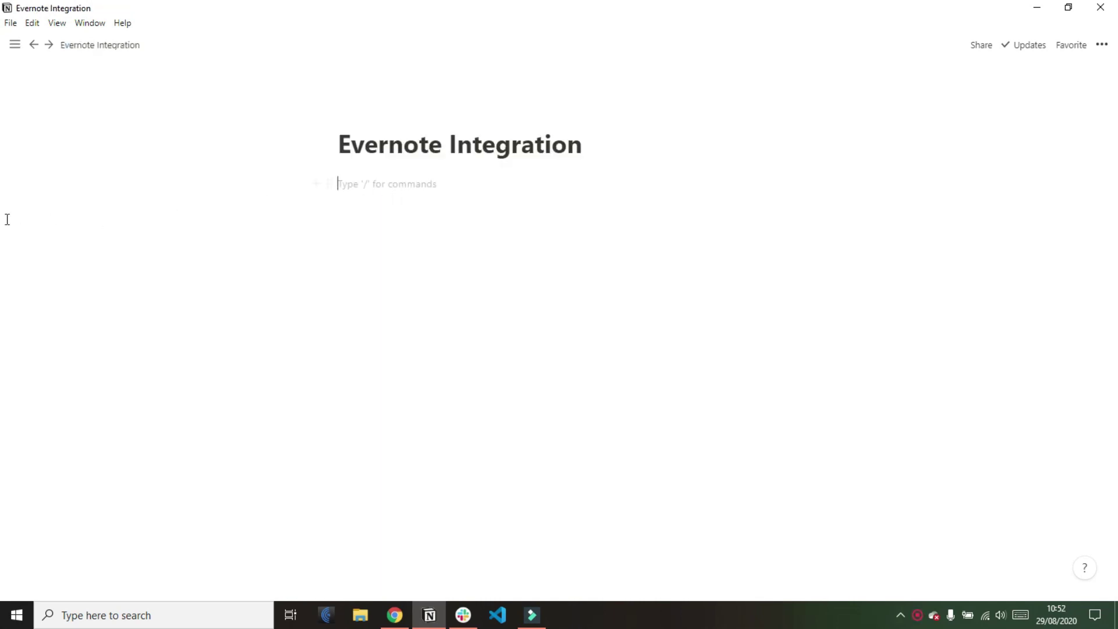
Step: Start an import from the sidebar and pick Evernote as the source
{"action": "mouse_move", "coordinate": [7, 224]}
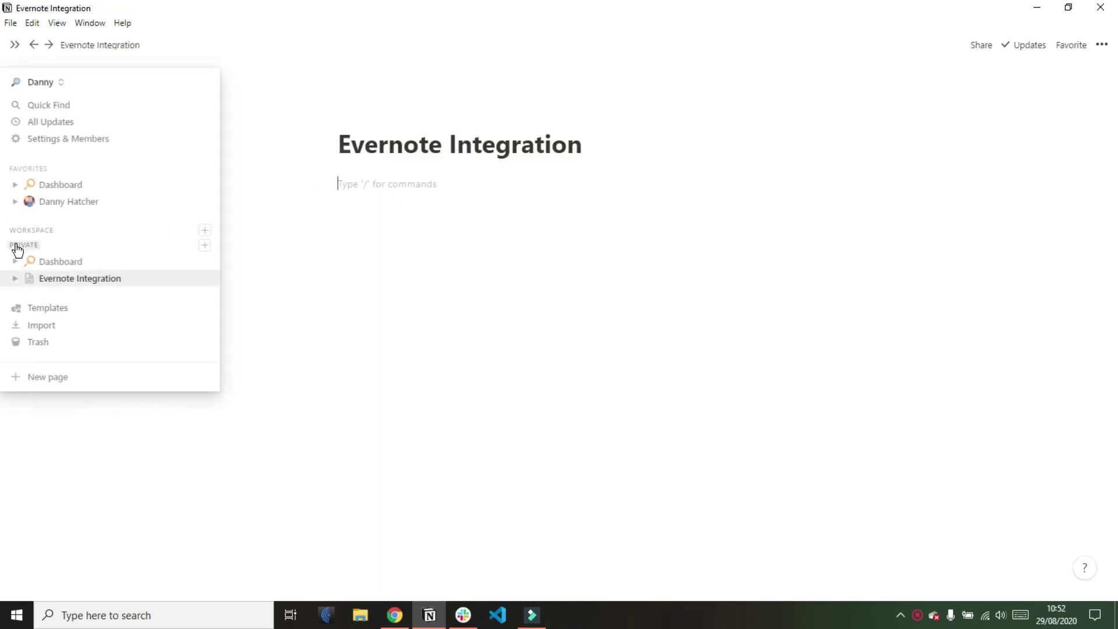
{"action": "left_click", "coordinate": [104, 330]}
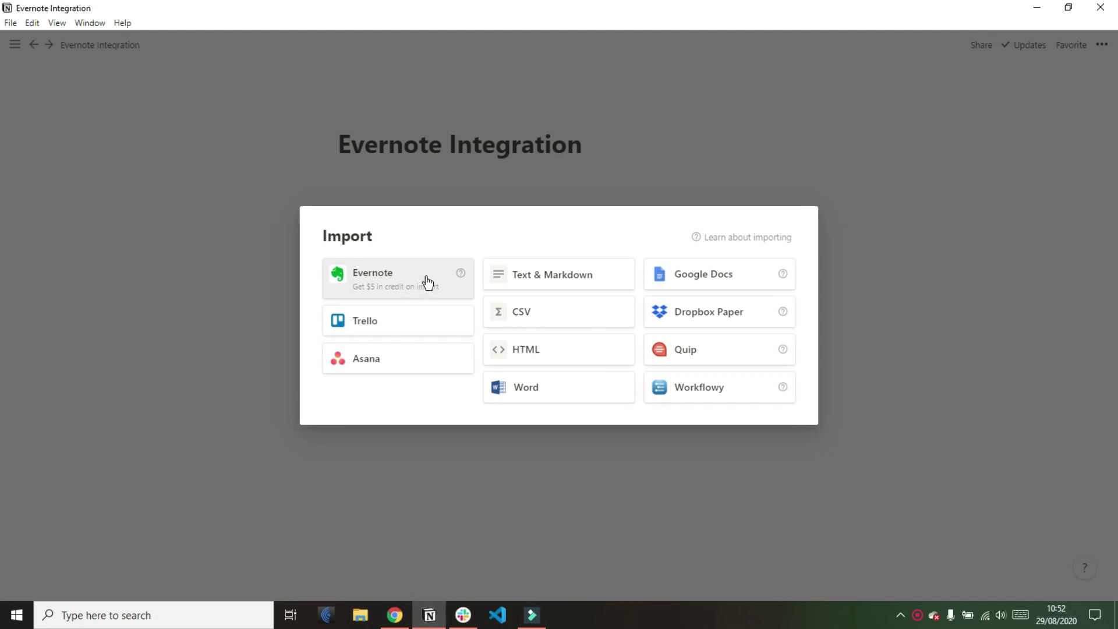
{"action": "left_click", "coordinate": [424, 282]}
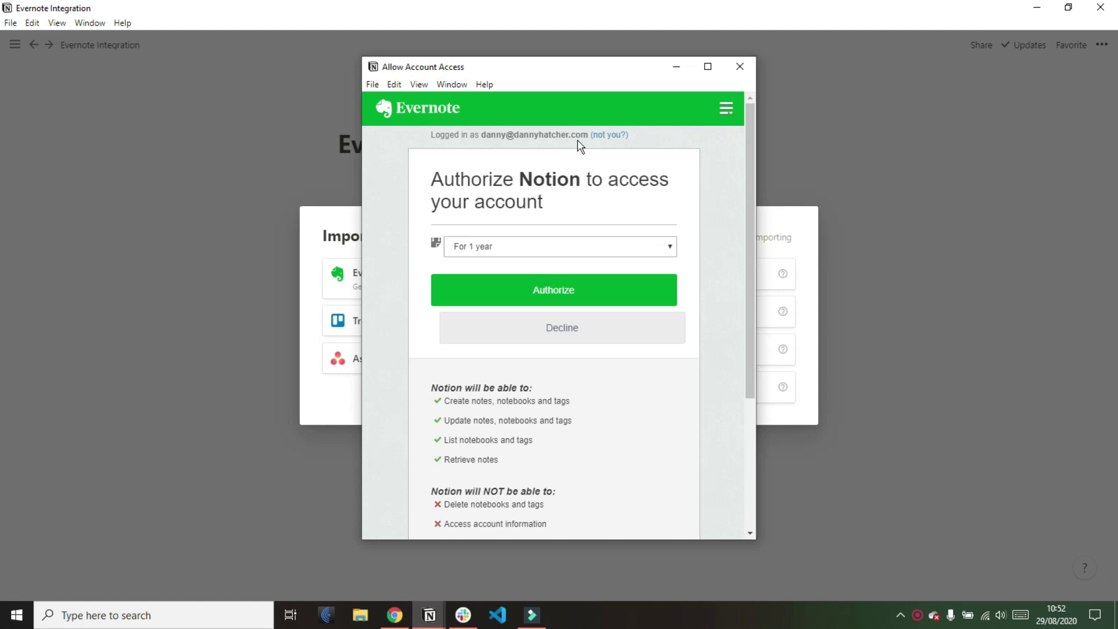
Step: Authorize Notion's access to the Evernote account, keeping the duration at For 1 year
{"action": "left_click", "coordinate": [519, 246]}
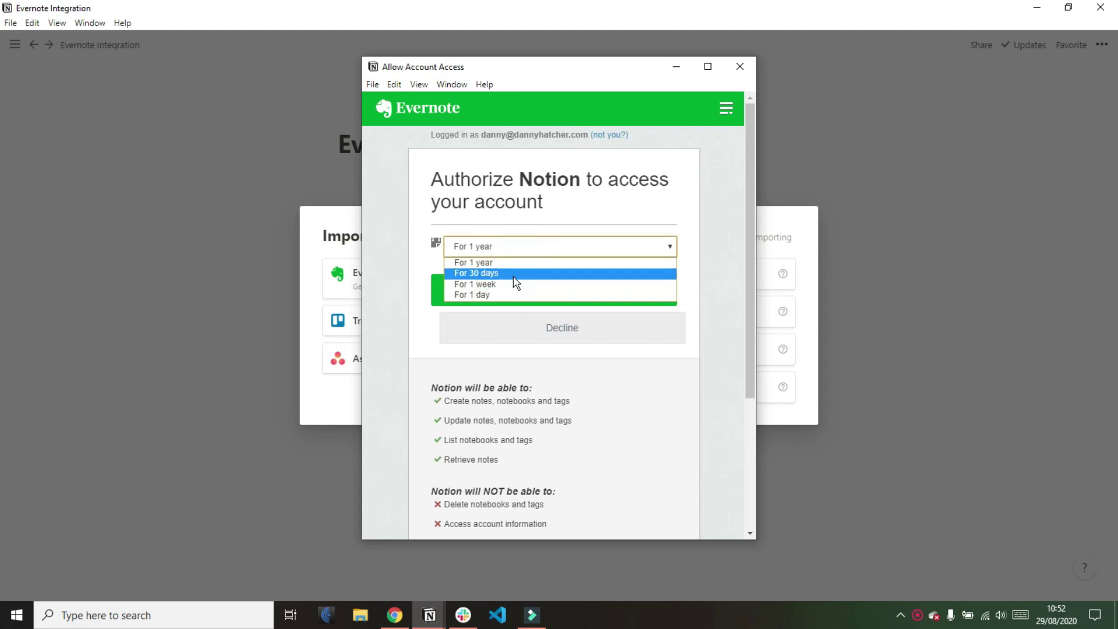
{"action": "left_click", "coordinate": [522, 199]}
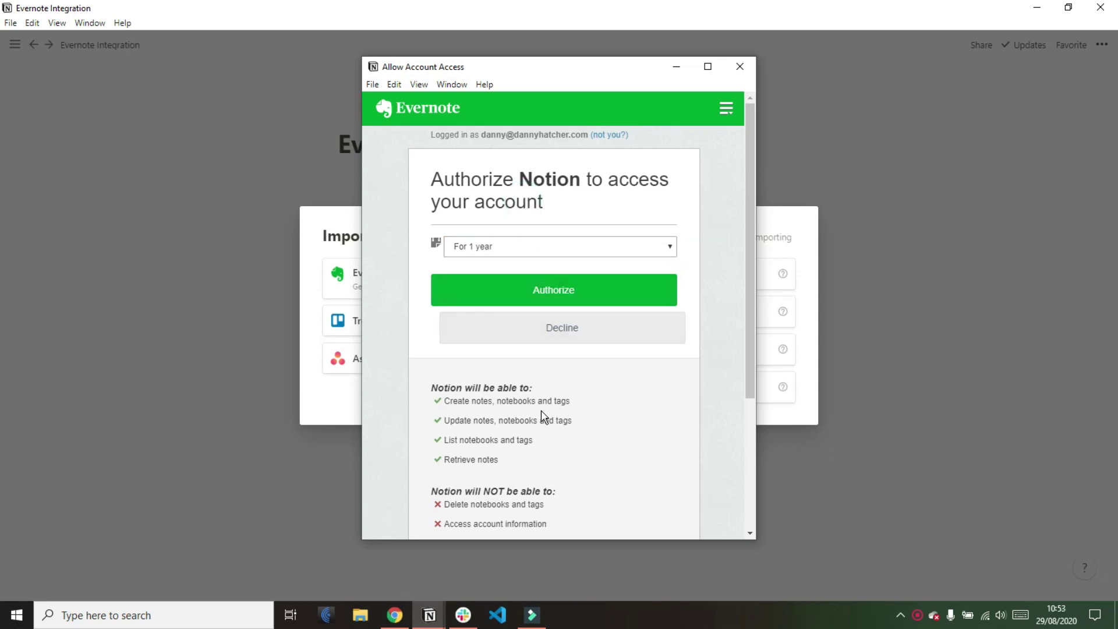
{"action": "left_click", "coordinate": [555, 284]}
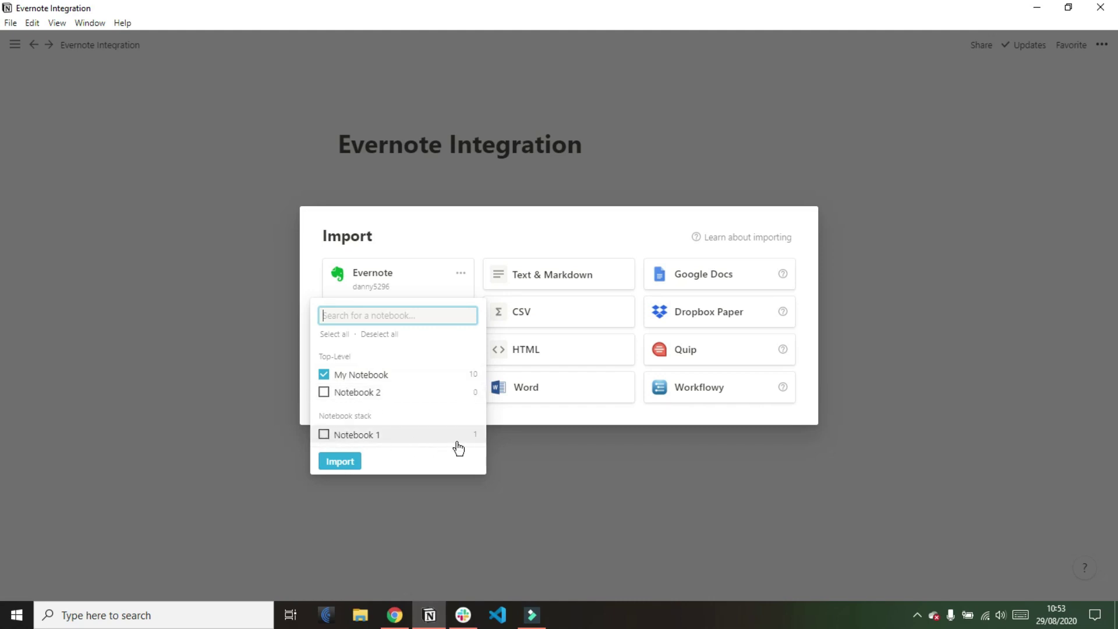
Step: Import My Notebook alone, leaving Notebook 1 and Notebook 2 unchecked
{"action": "left_click", "coordinate": [324, 435]}
{"action": "left_click", "coordinate": [325, 435]}
{"action": "left_click", "coordinate": [336, 466]}
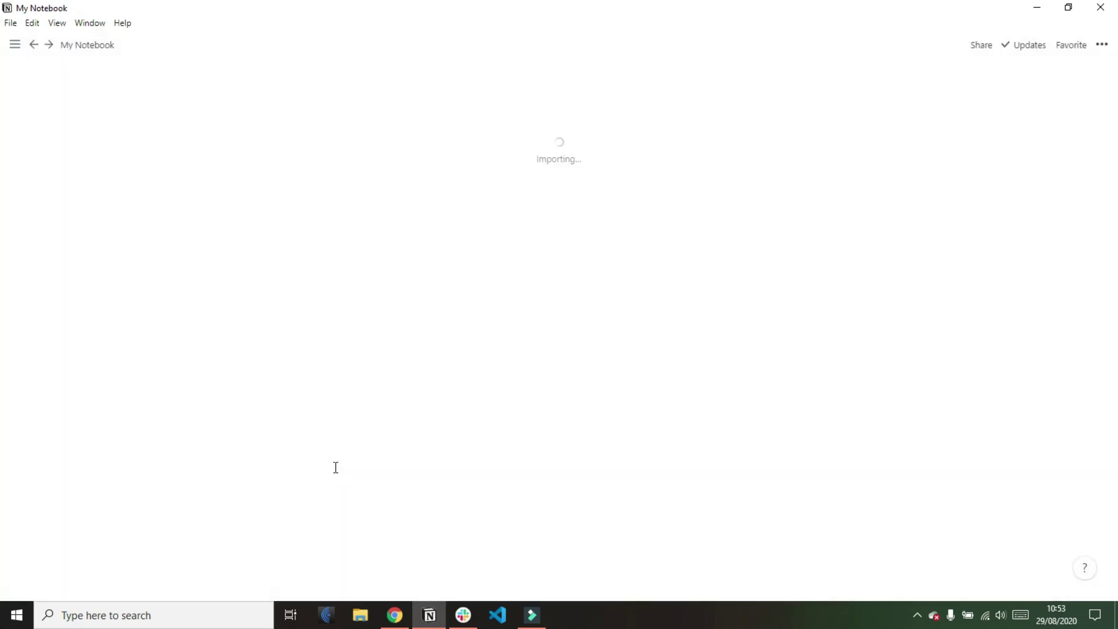
Step: Reopen the Getting Started from Evernote page and scroll through it while the import finishes
{"action": "left_click", "coordinate": [69, 266]}
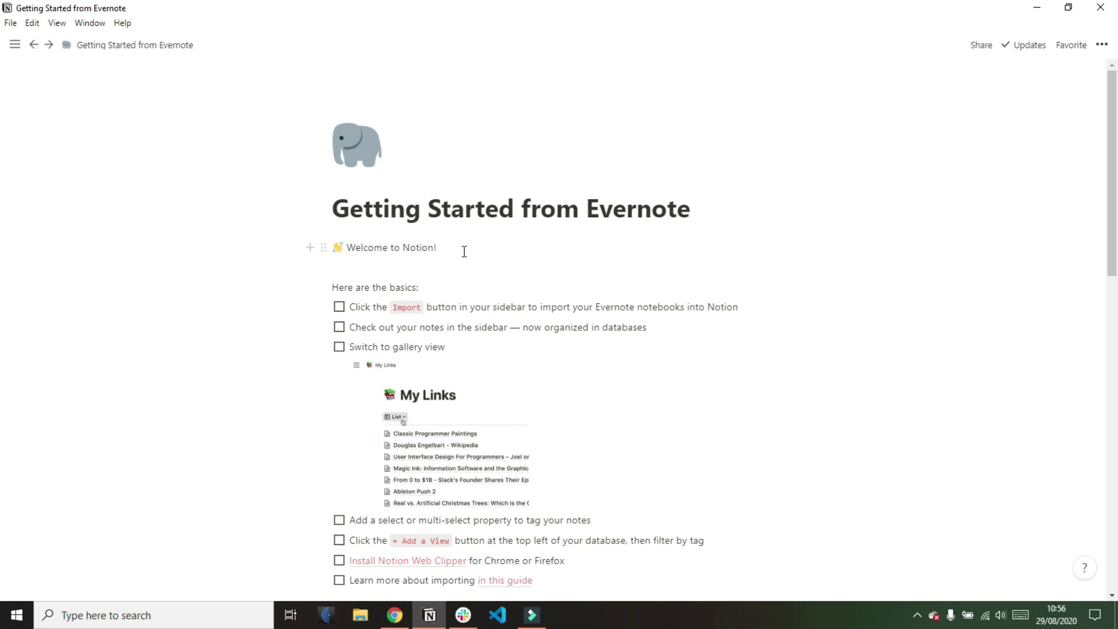
{"action": "scroll", "coordinate": [463, 251], "scroll_direction": "down", "scroll_amount": 1}
{"action": "scroll", "coordinate": [464, 252], "scroll_direction": "down", "scroll_amount": 3}
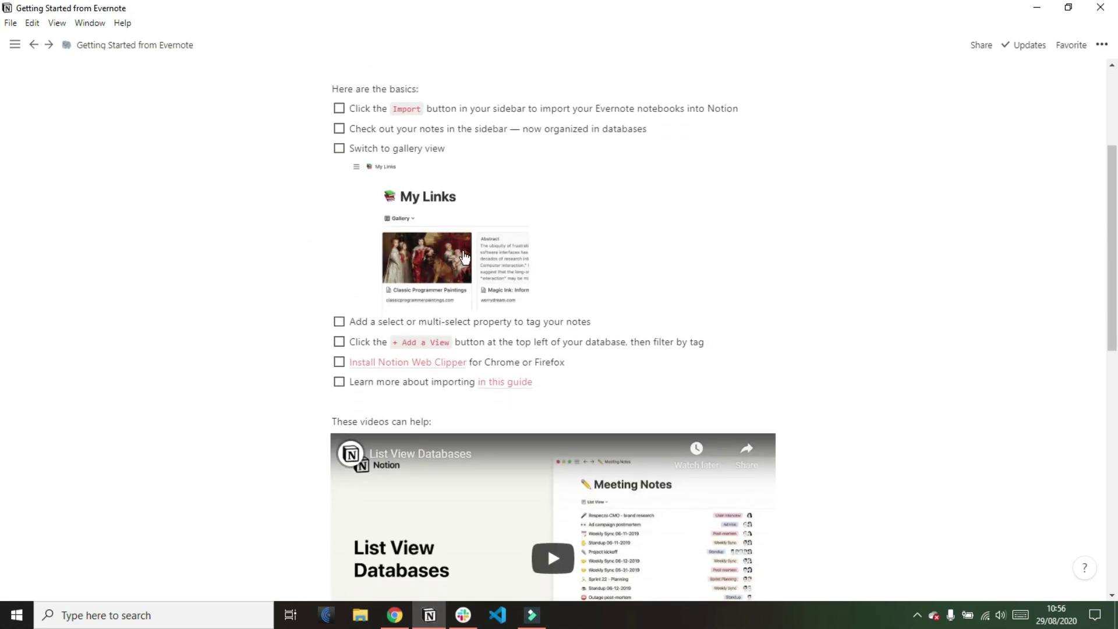
{"action": "scroll", "coordinate": [463, 255], "scroll_direction": "down", "scroll_amount": 6}
{"action": "scroll", "coordinate": [464, 257], "scroll_direction": "down", "scroll_amount": 5}
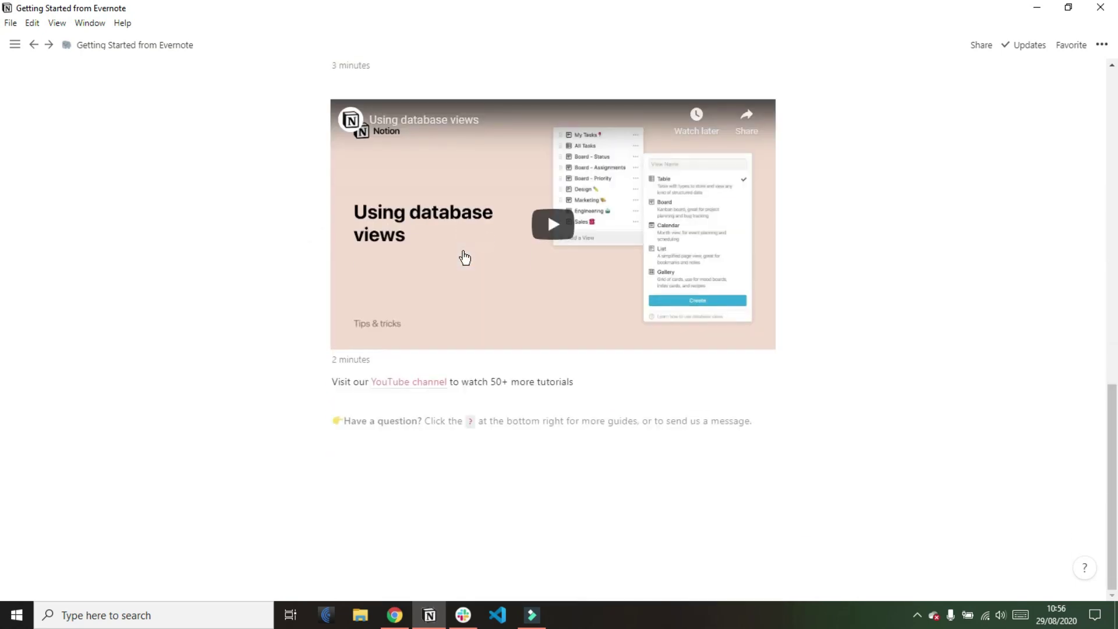
{"action": "scroll", "coordinate": [464, 258], "scroll_direction": "up", "scroll_amount": 13}
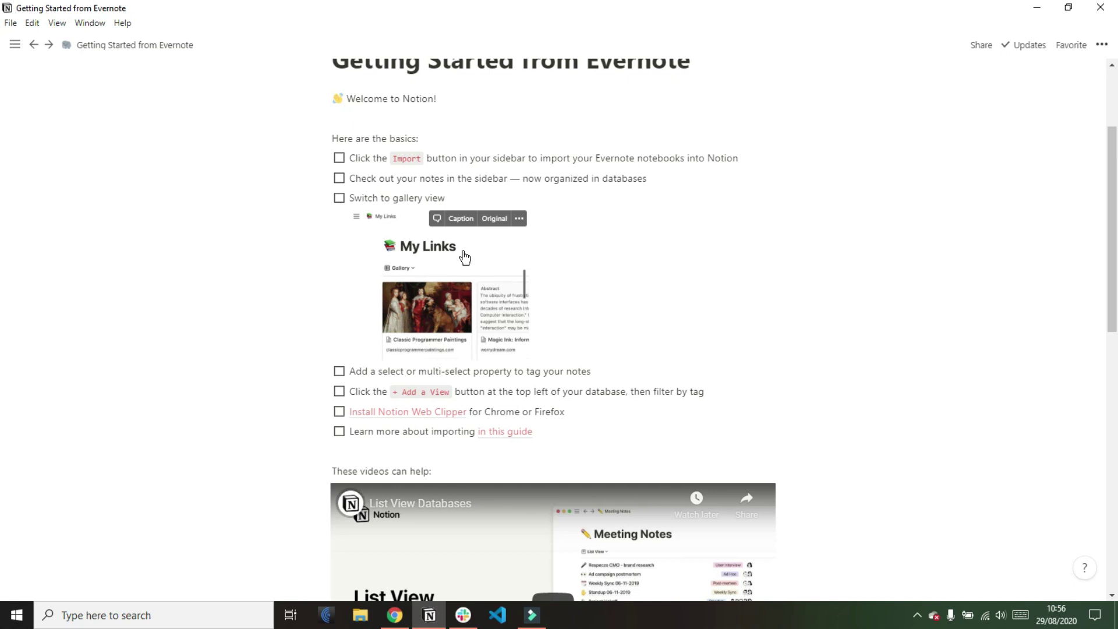
{"action": "scroll", "coordinate": [464, 258], "scroll_direction": "up", "scroll_amount": 3}
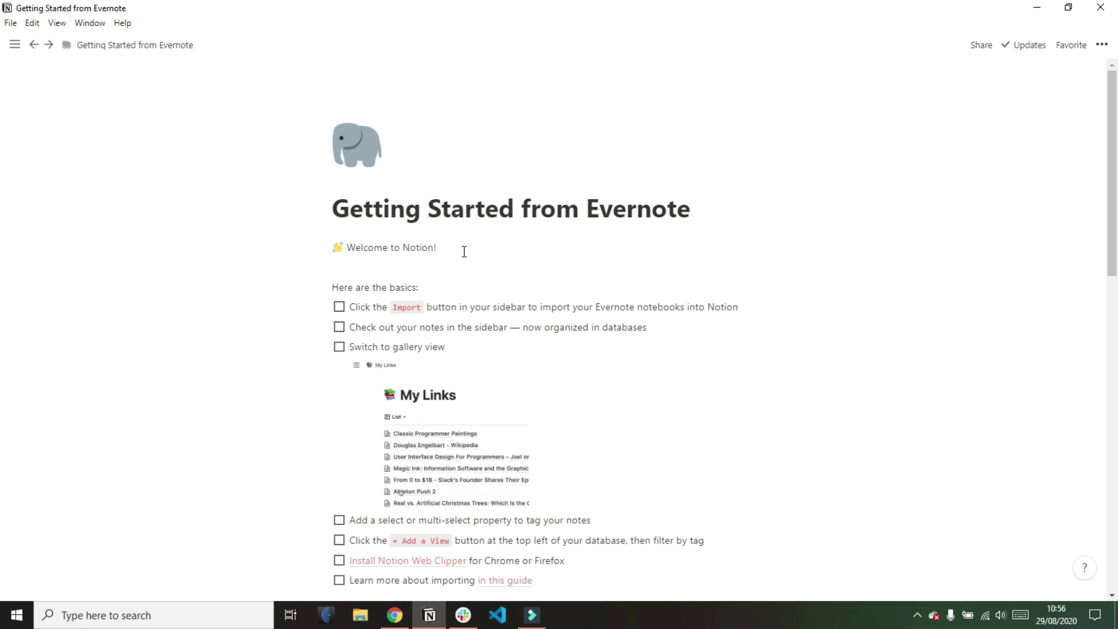
{"action": "scroll", "coordinate": [465, 252], "scroll_direction": "down", "scroll_amount": 10}
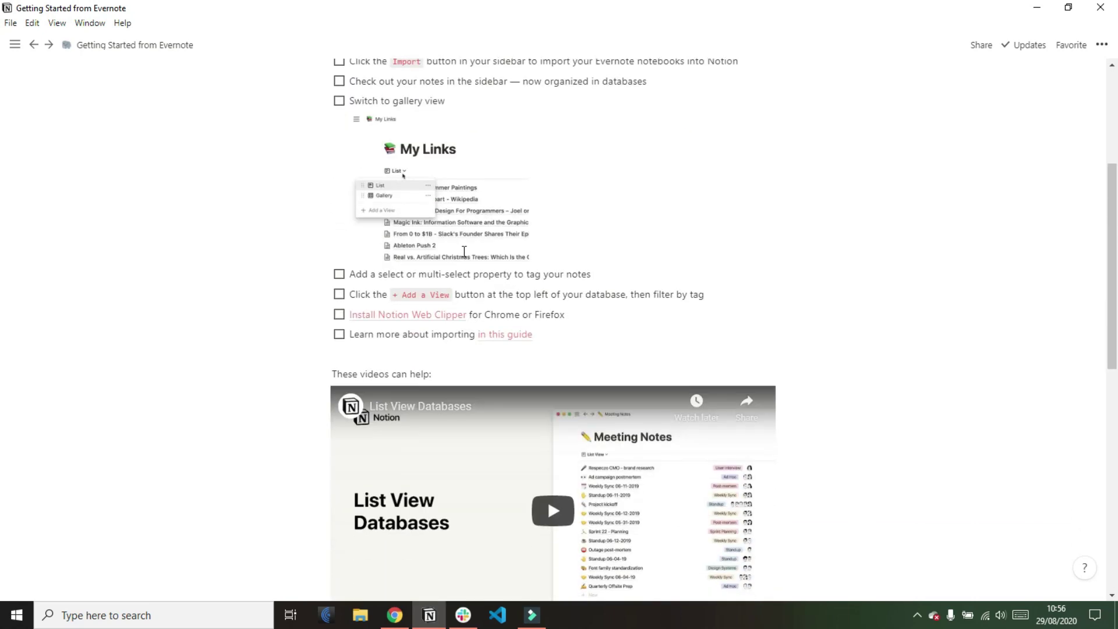
{"action": "scroll", "coordinate": [465, 252], "scroll_direction": "down", "scroll_amount": 4}
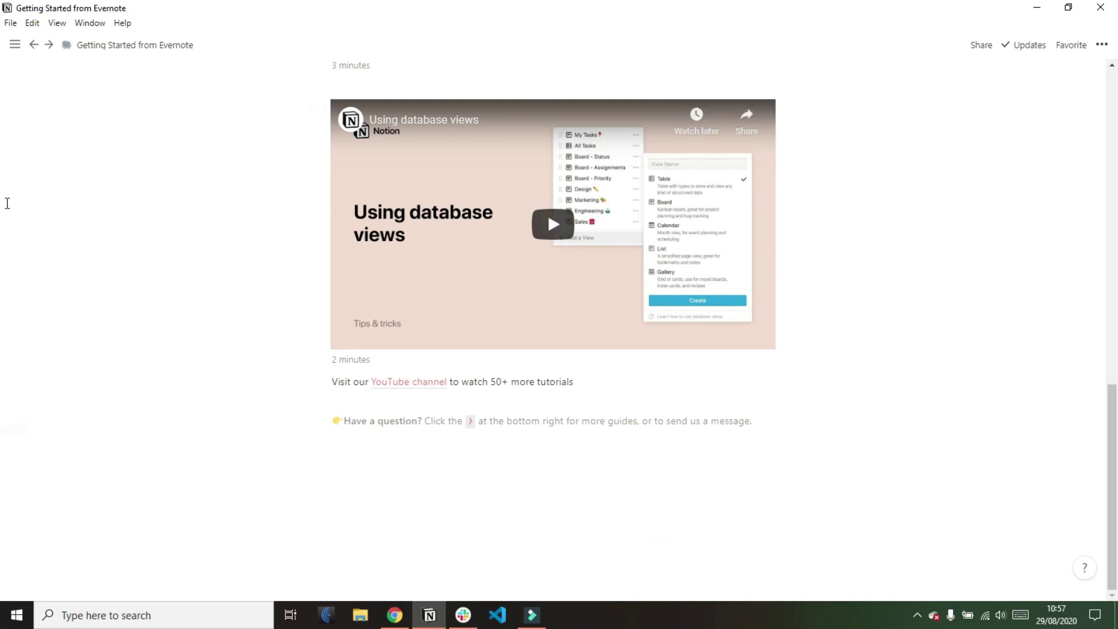
{"action": "mouse_move", "coordinate": [7, 207]}
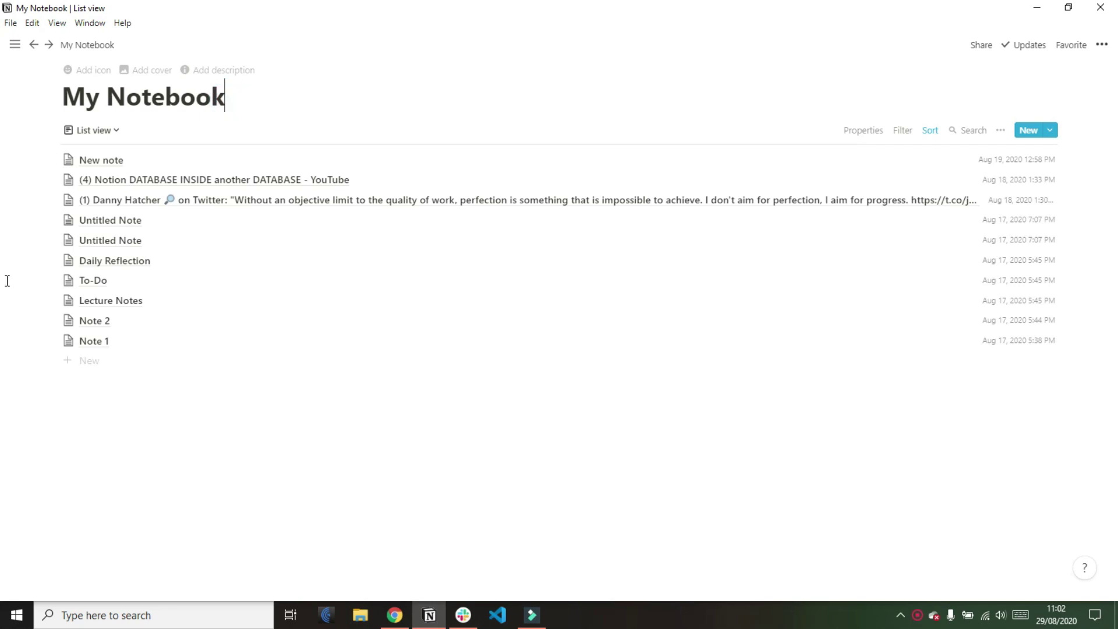
Step: Dock the sidebar with Ctrl+\ and nest My Notebook under the Evernote Integration page
{"action": "key", "text": "ctrl+backslash"}
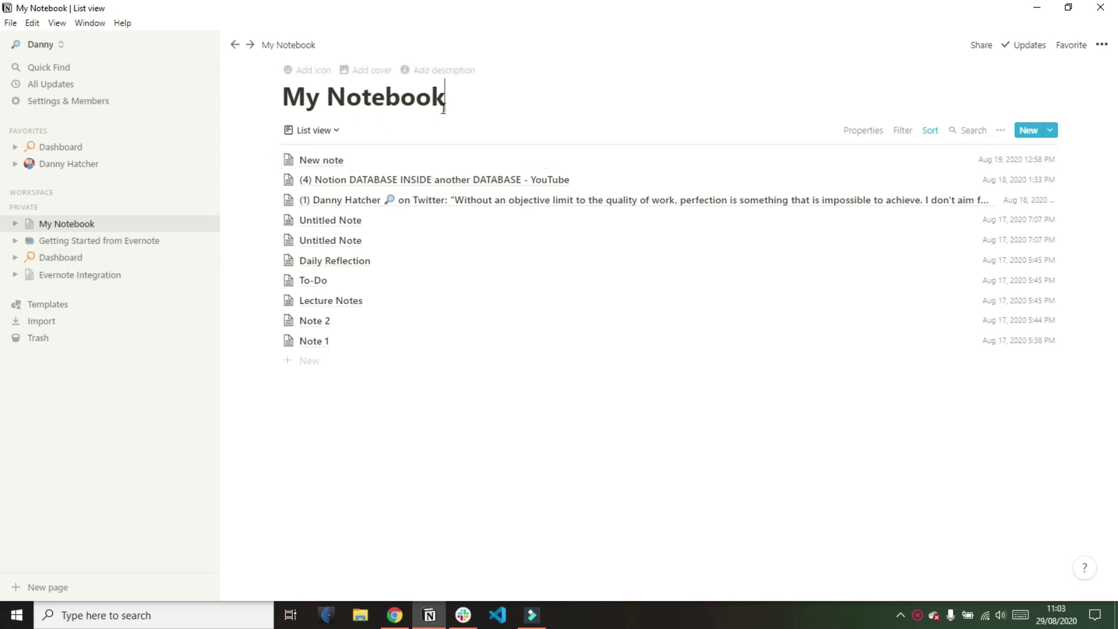
{"action": "left_click_drag", "start_coordinate": [67, 224], "coordinate": [73, 282]}
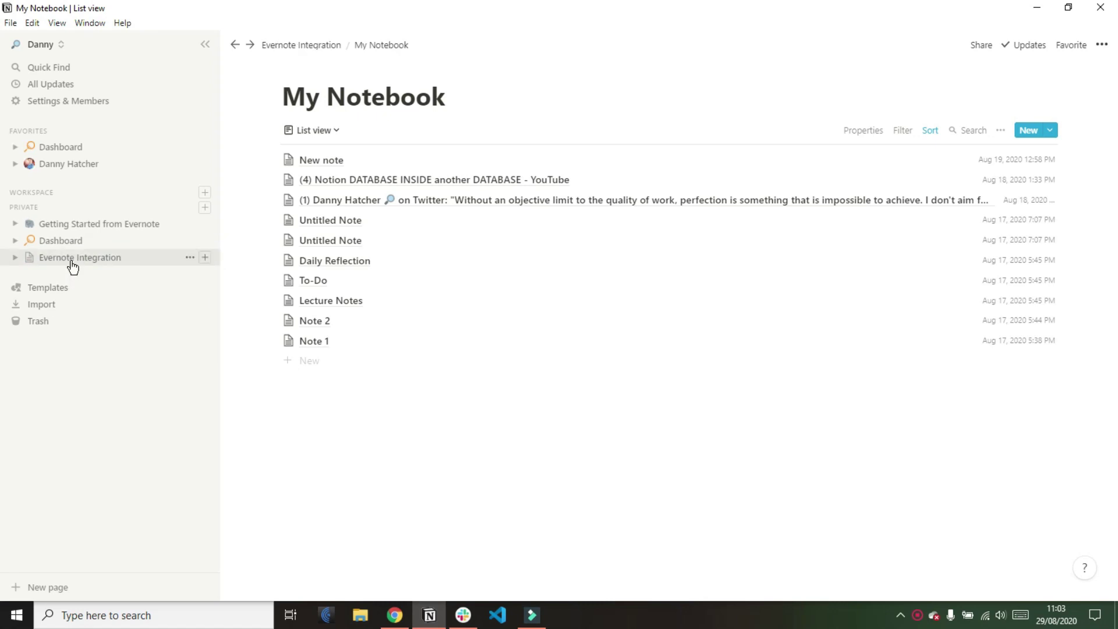
{"action": "left_click", "coordinate": [72, 262]}
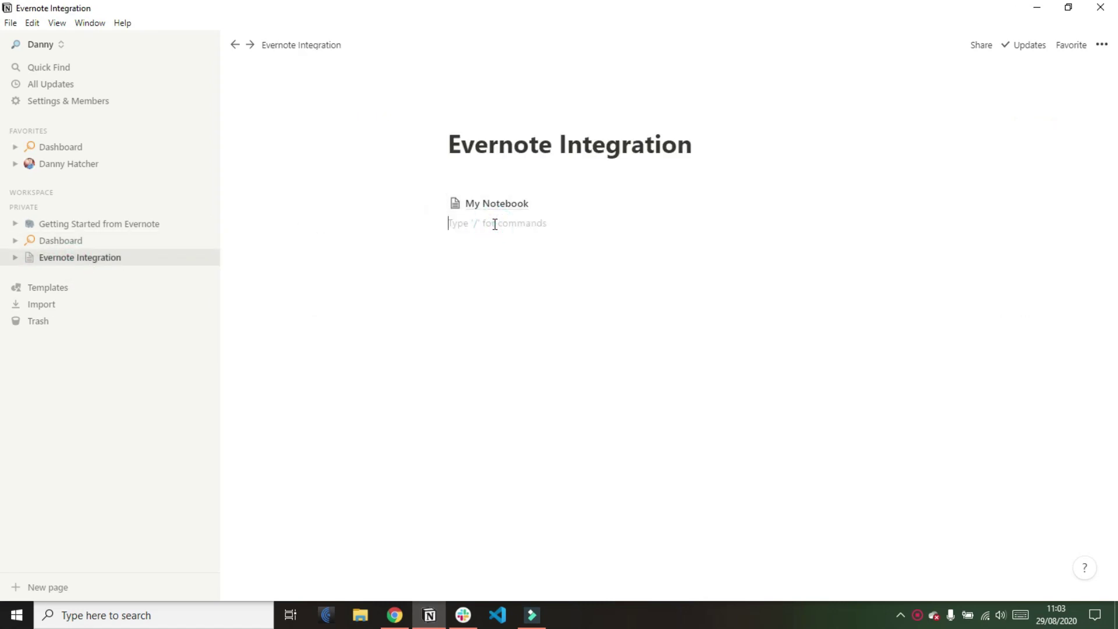
Step: Import My Notebook and Notebook 1 together from Evernote
{"action": "left_click", "coordinate": [50, 306]}
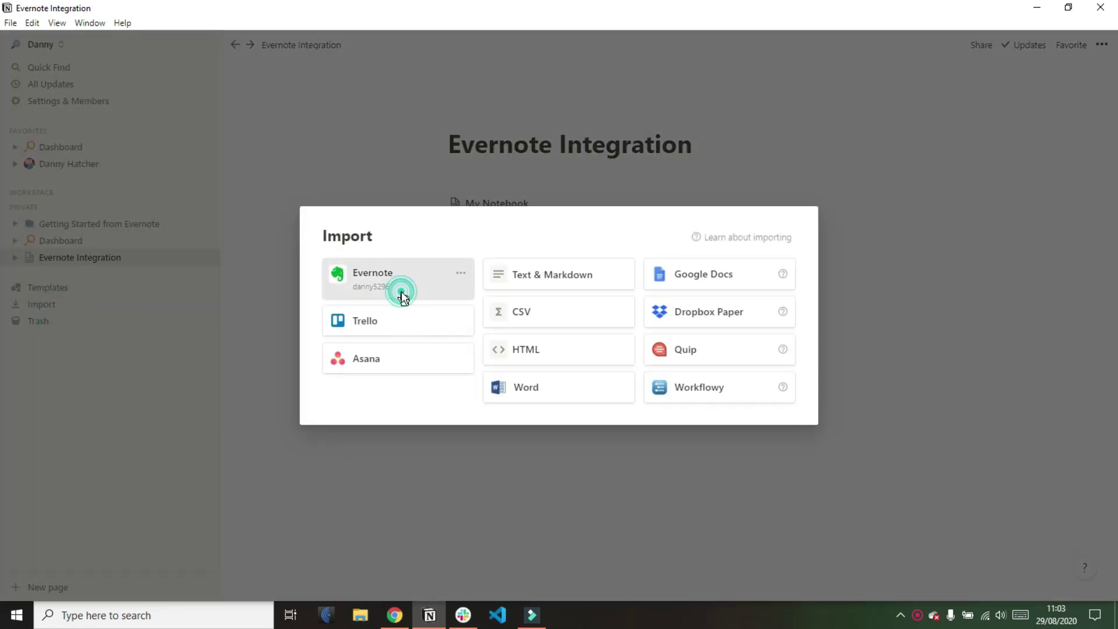
{"action": "left_click", "coordinate": [401, 292]}
{"action": "left_click", "coordinate": [323, 435]}
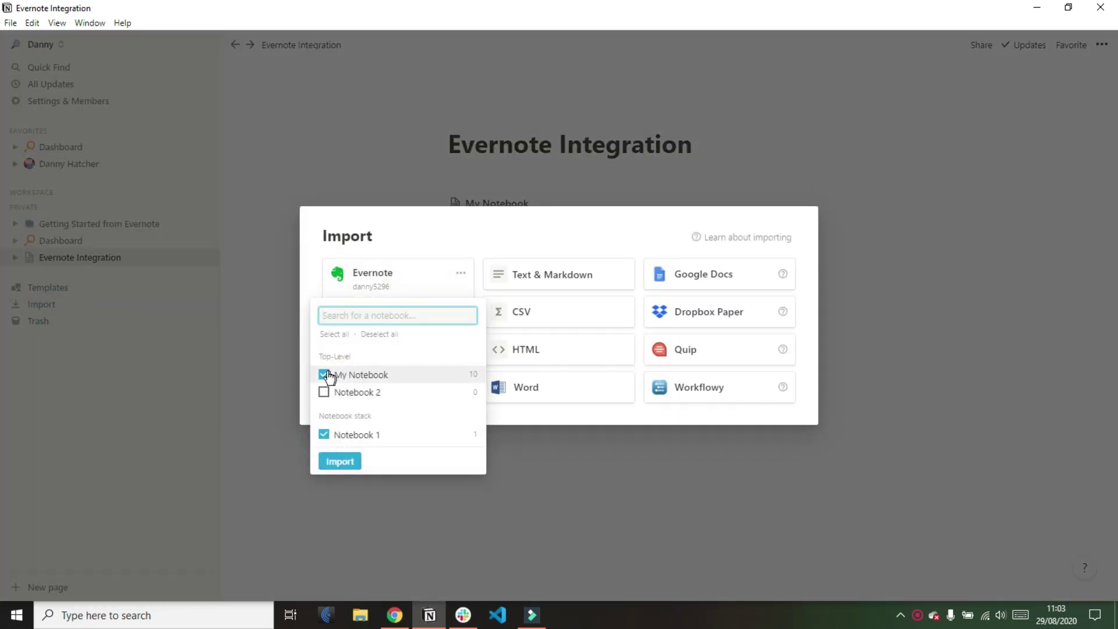
{"action": "left_click", "coordinate": [342, 465]}
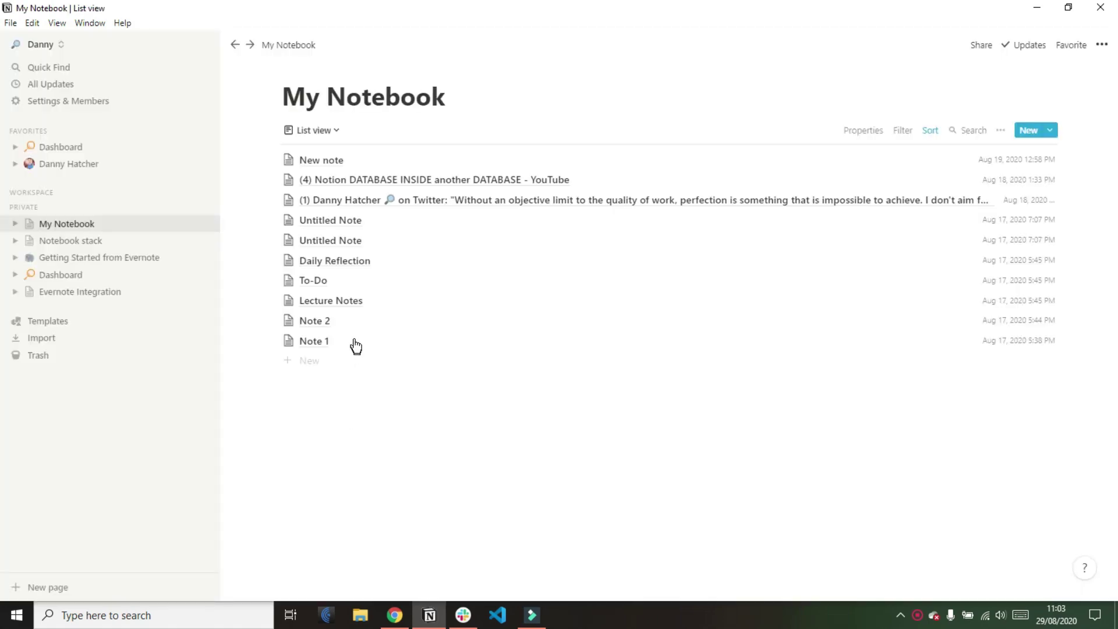
Step: Check Notebook stack and Notebook 1, then nest My Notebook and Notebook stack under Evernote Integration
{"action": "left_click", "coordinate": [99, 243]}
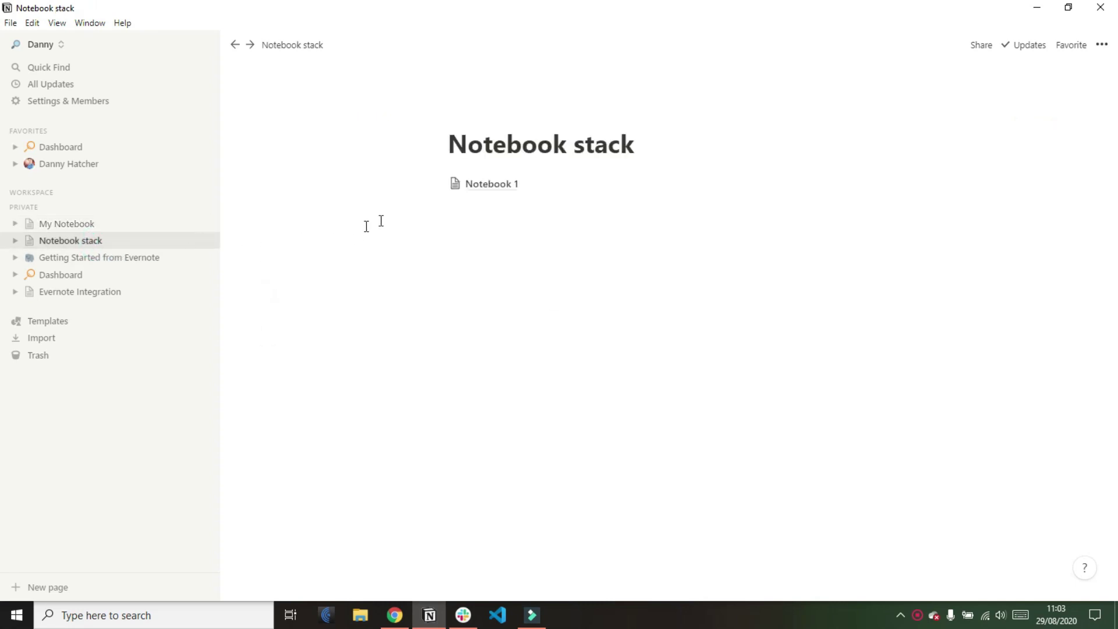
{"action": "left_click", "coordinate": [510, 185]}
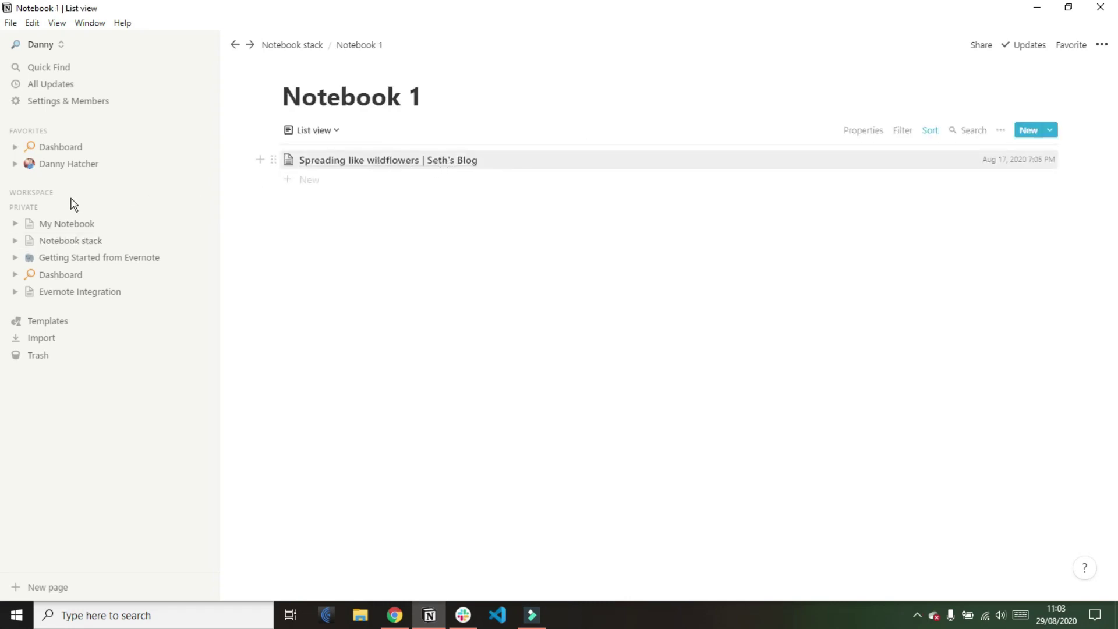
{"action": "left_click_drag", "start_coordinate": [52, 229], "coordinate": [61, 292]}
{"action": "left_click_drag", "start_coordinate": [60, 222], "coordinate": [62, 276]}
{"action": "left_click", "coordinate": [56, 307]}
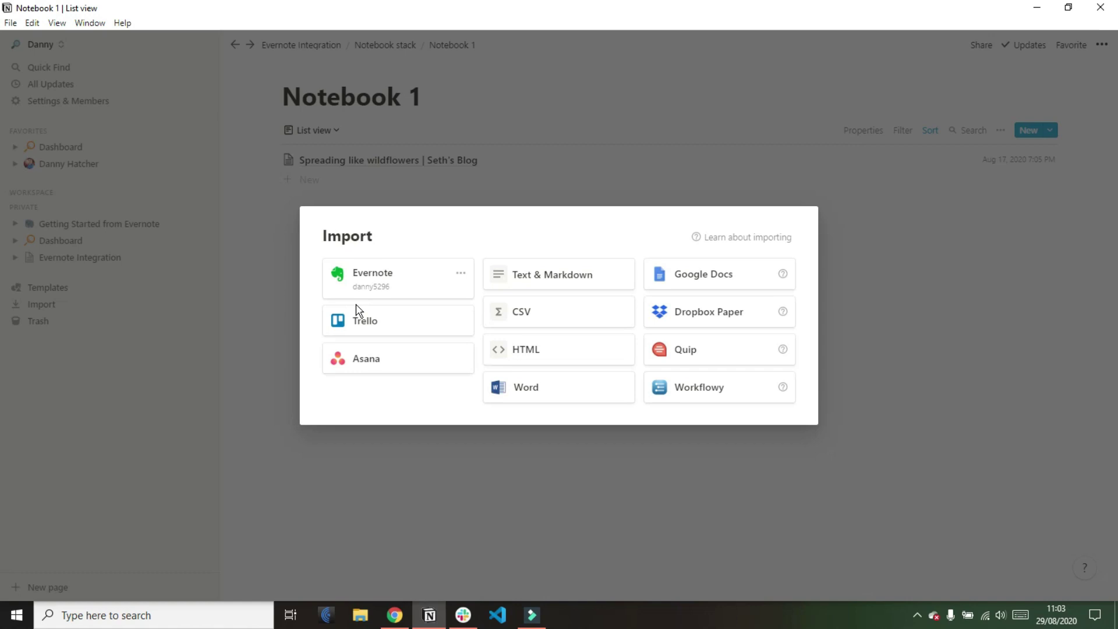
Step: Import only Notebook 1 from Evernote, with My Notebook unticked
{"action": "left_click", "coordinate": [378, 292]}
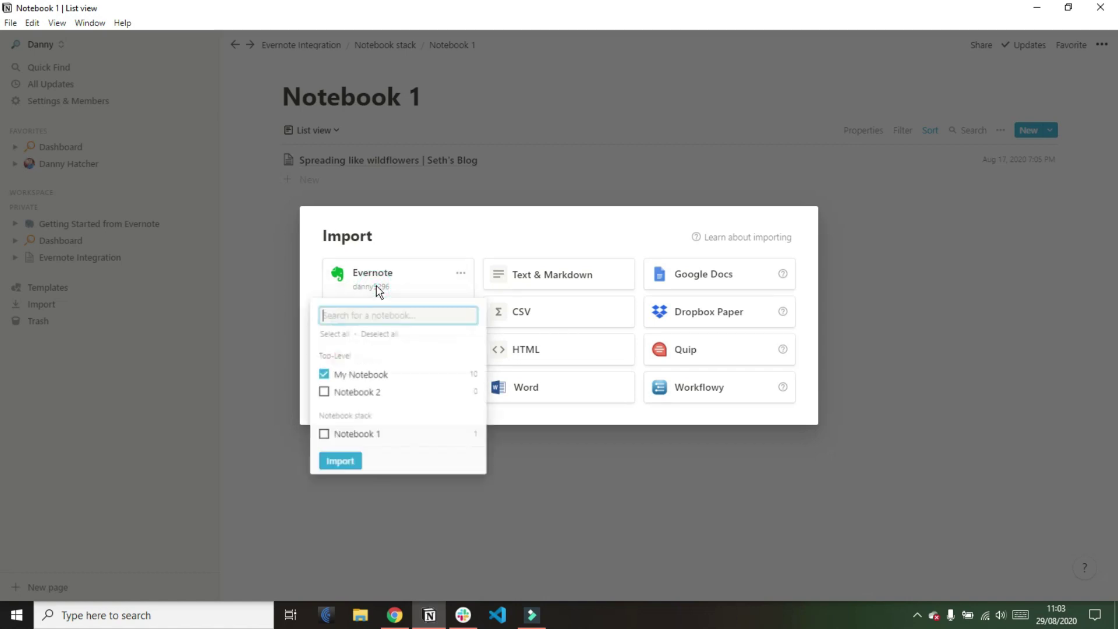
{"action": "left_click", "coordinate": [324, 376]}
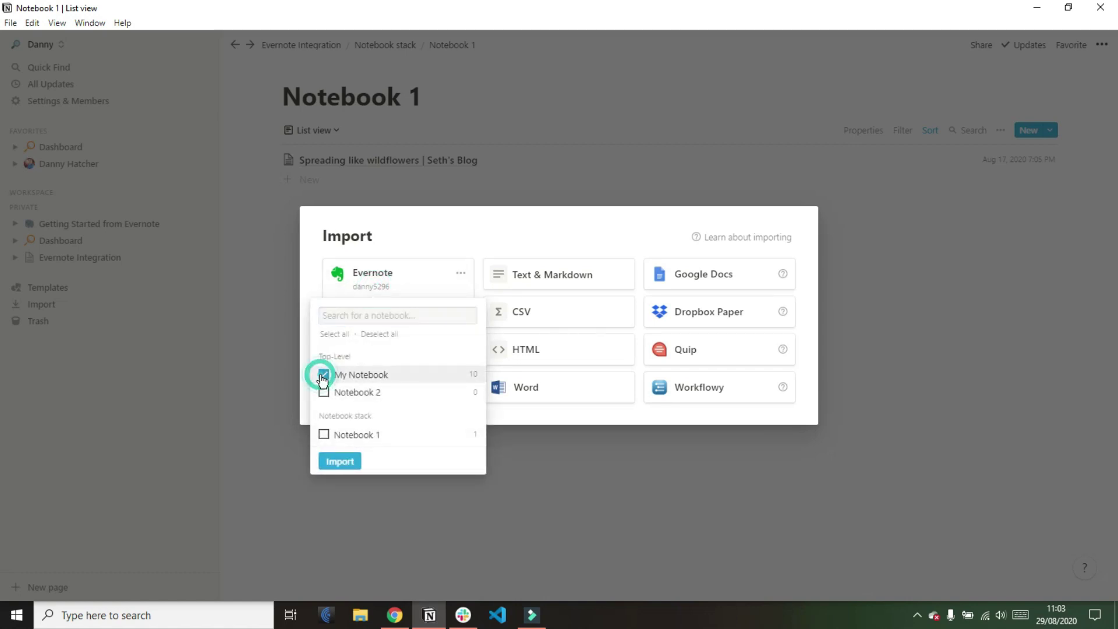
{"action": "left_click", "coordinate": [324, 436]}
{"action": "left_click", "coordinate": [341, 462]}
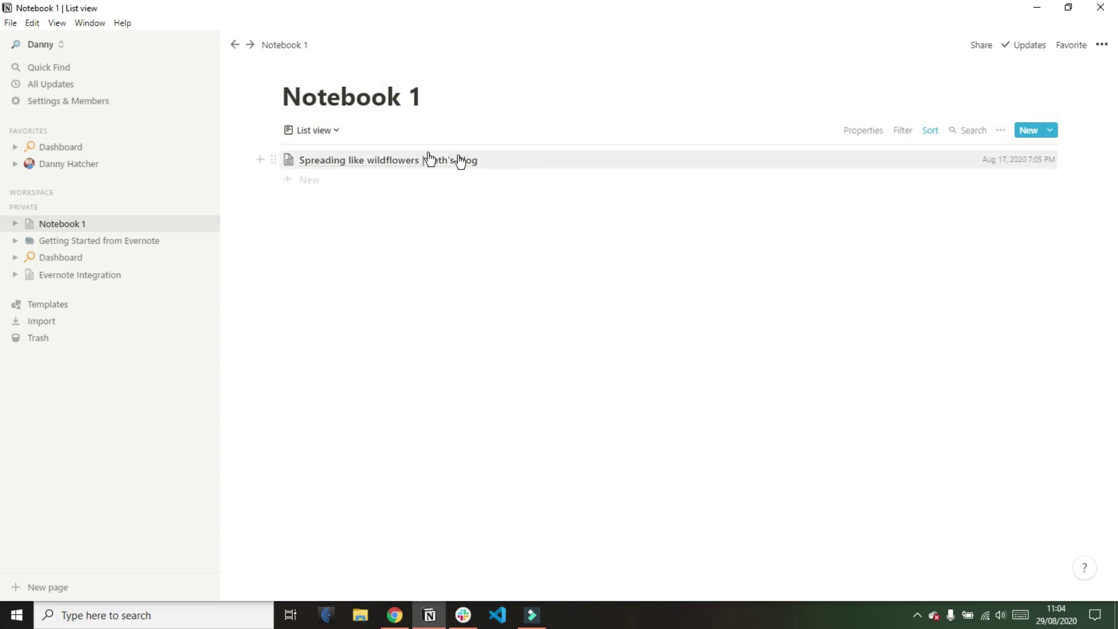
Step: Preview the Spreading like wildflowers note, then nest Notebook 1 under Evernote Integration
{"action": "left_click", "coordinate": [569, 166]}
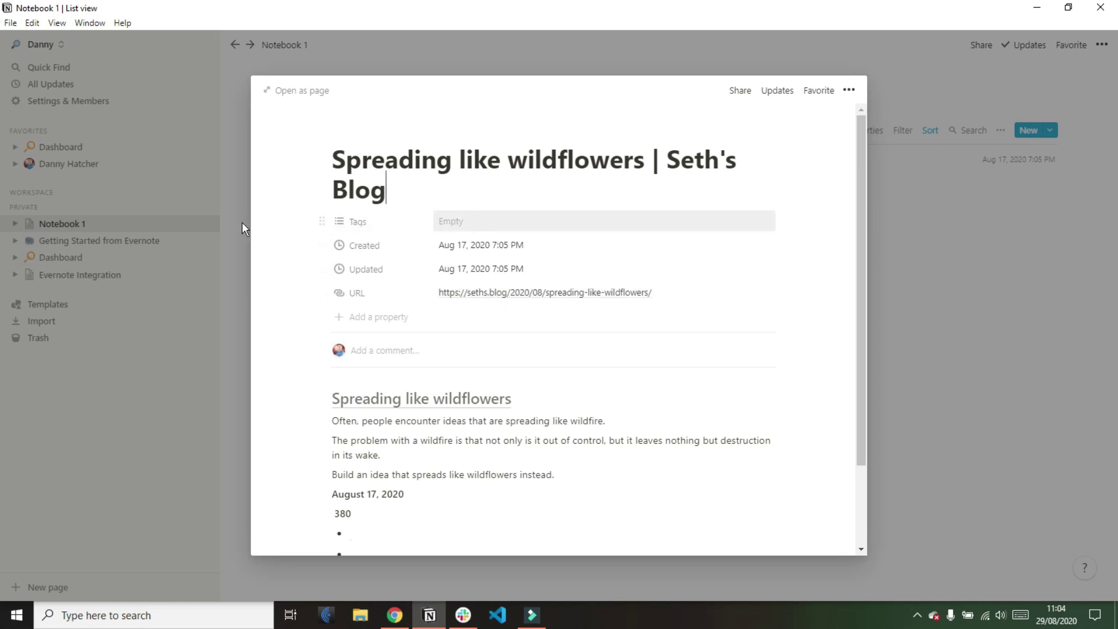
{"action": "left_click", "coordinate": [63, 222]}
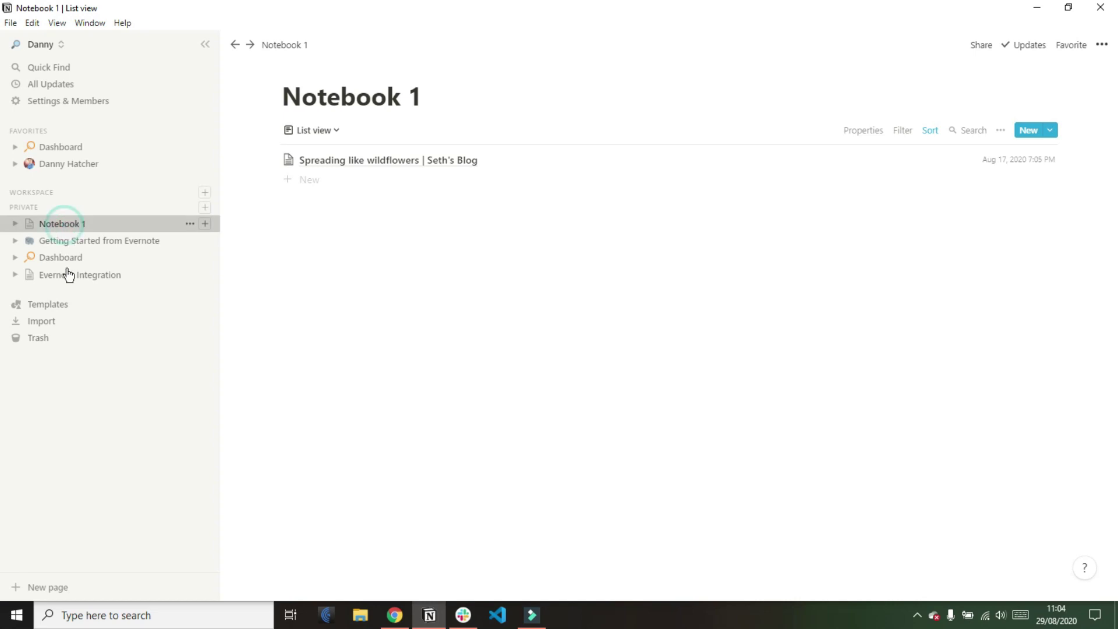
{"action": "left_click_drag", "start_coordinate": [69, 274], "coordinate": [67, 277]}
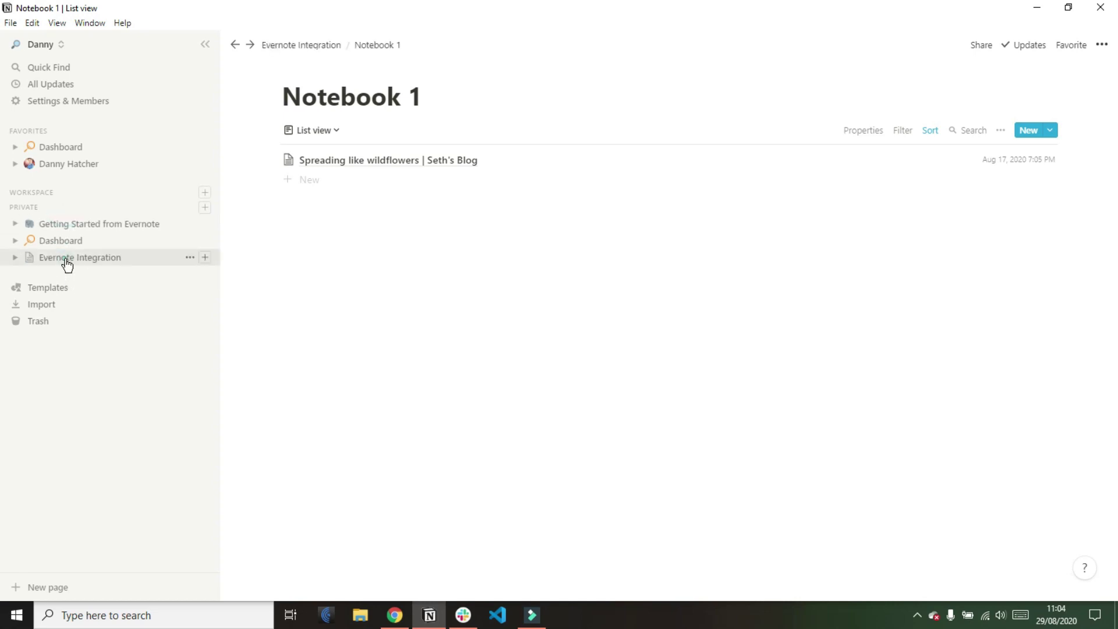
Step: Delete the blank line between the notebook links on the Evernote Integration page
{"action": "left_click", "coordinate": [67, 262]}
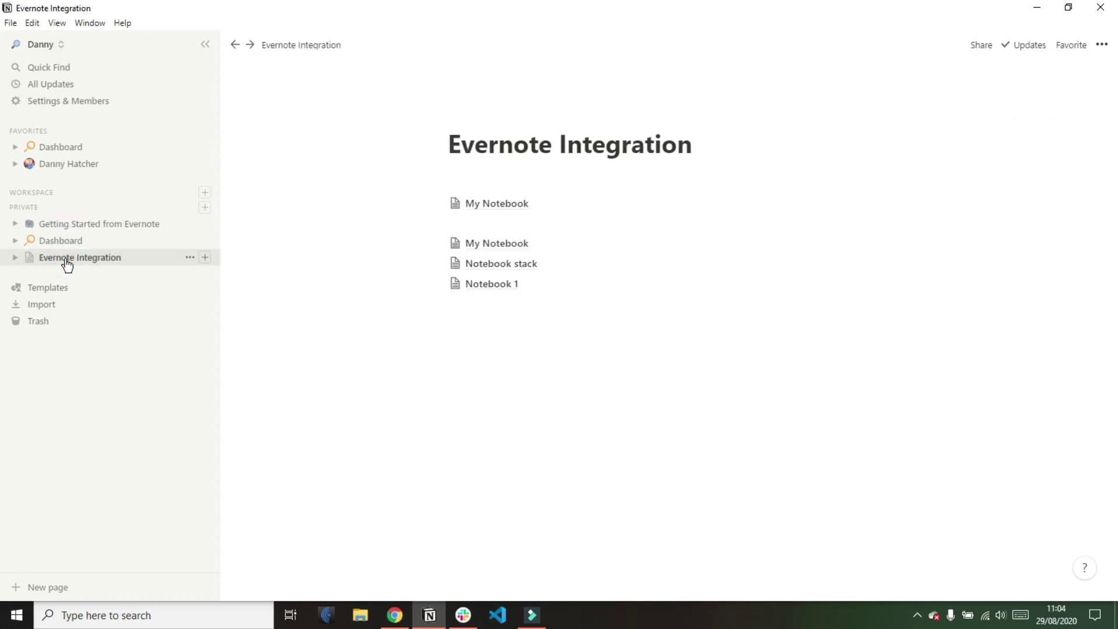
{"action": "left_click", "coordinate": [467, 221]}
{"action": "key", "text": "BackSpace"}
Step: Open the My Notebook database and preview the imported New note
{"action": "left_click", "coordinate": [491, 222]}
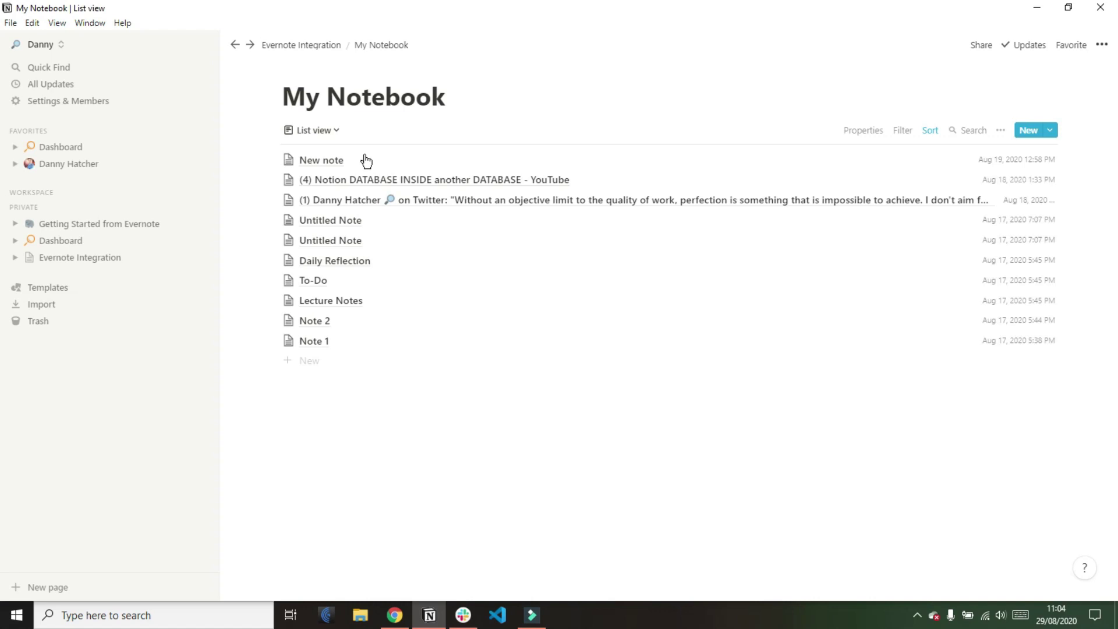
{"action": "left_click", "coordinate": [368, 164]}
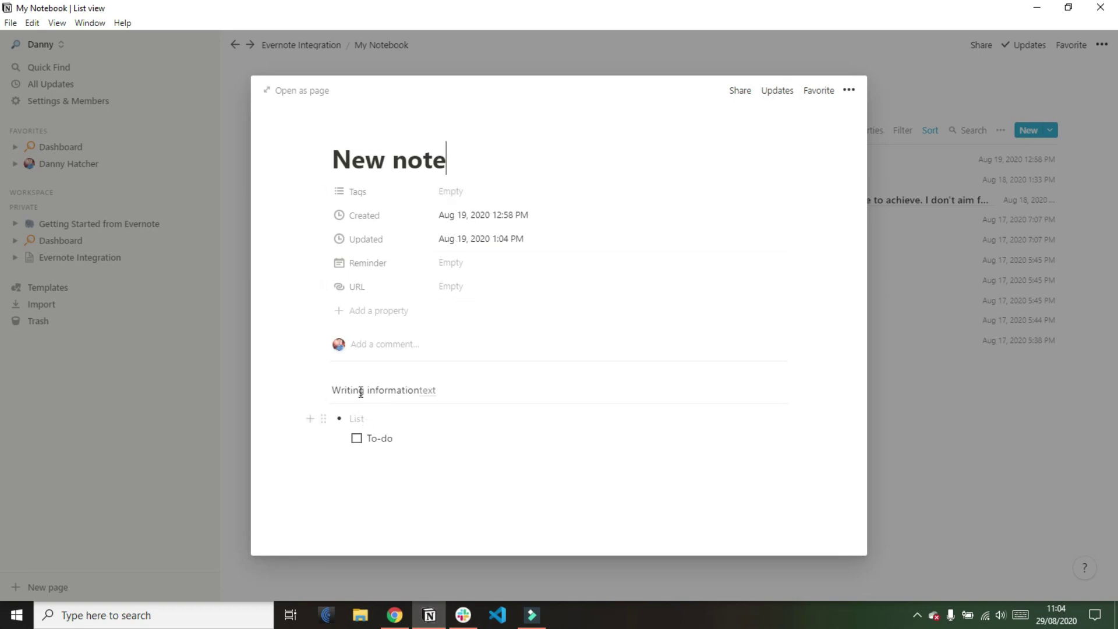
{"action": "left_click", "coordinate": [898, 339]}
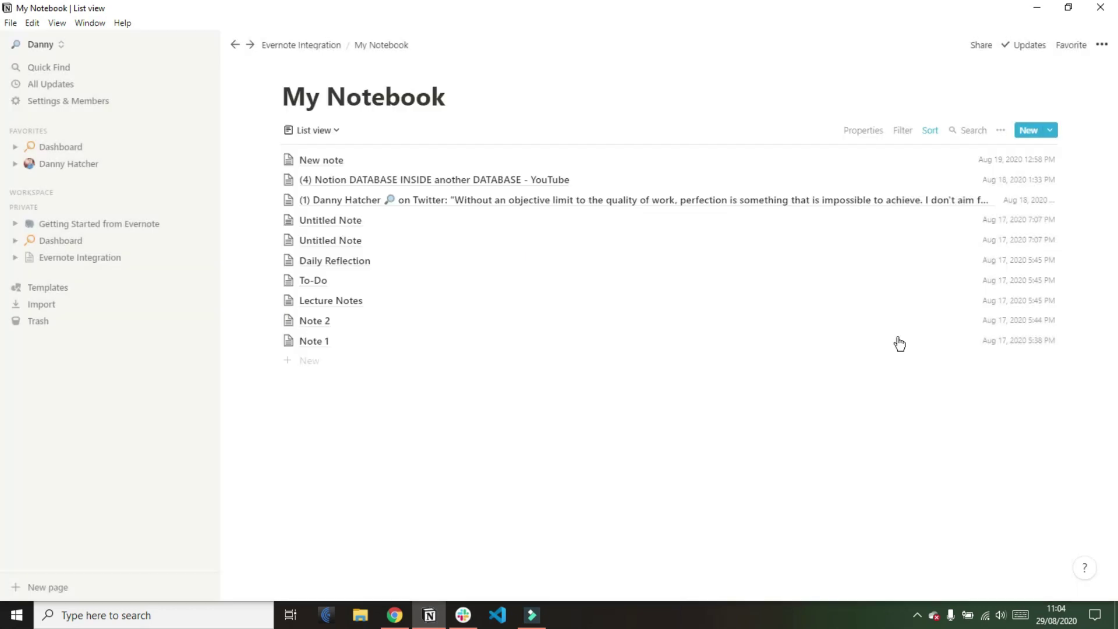
{"action": "left_click", "coordinate": [559, 204]}
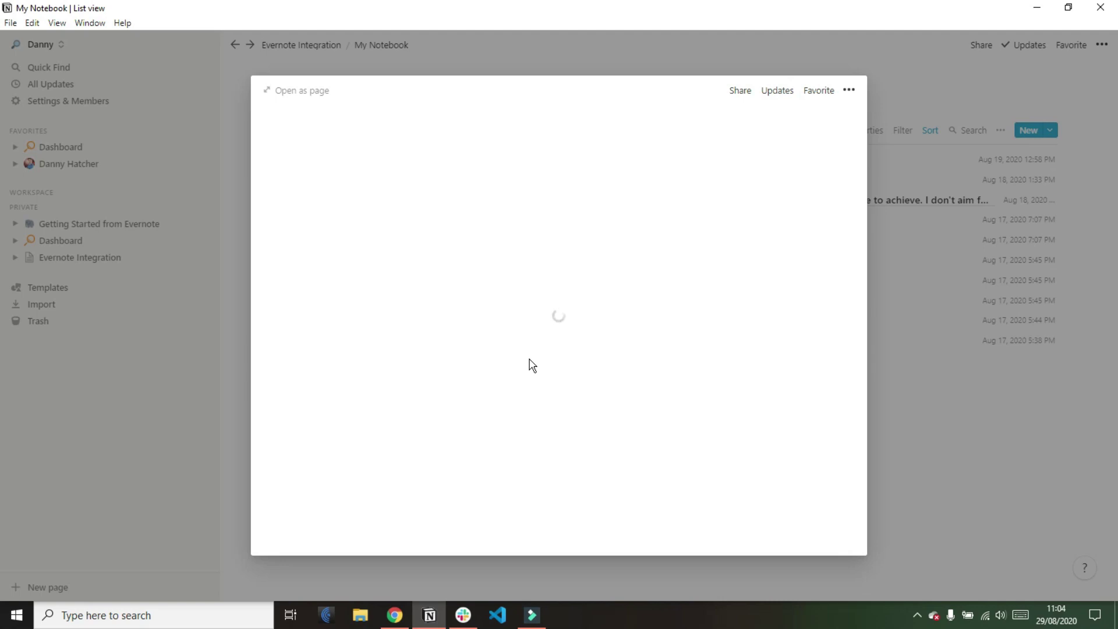
{"action": "scroll", "coordinate": [532, 366], "scroll_direction": "down", "scroll_amount": 5}
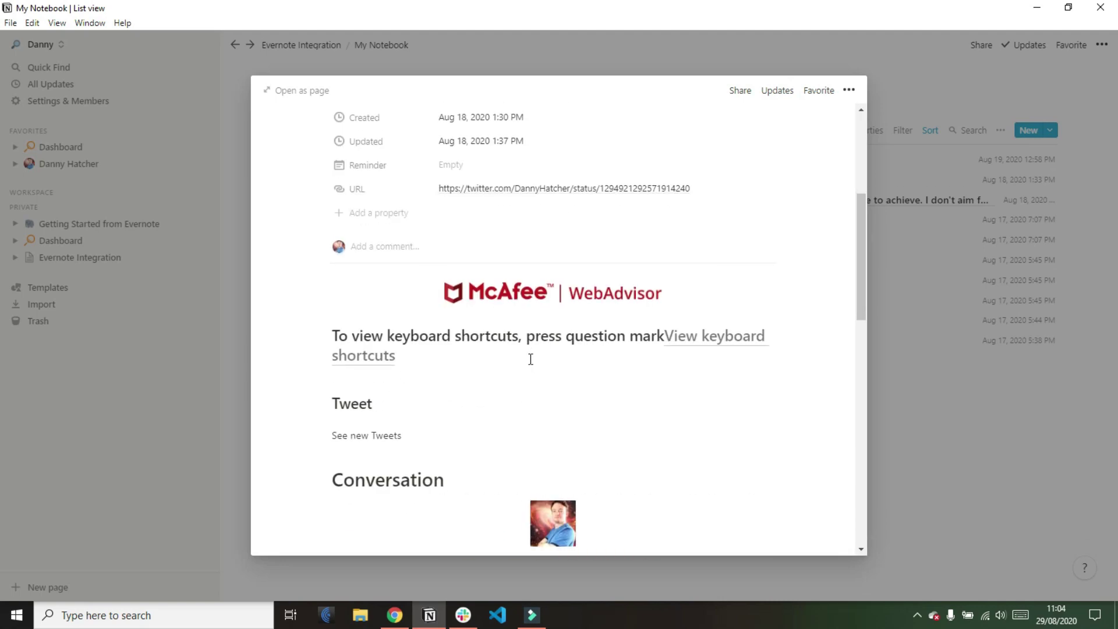
{"action": "scroll", "coordinate": [530, 360], "scroll_direction": "down", "scroll_amount": 2}
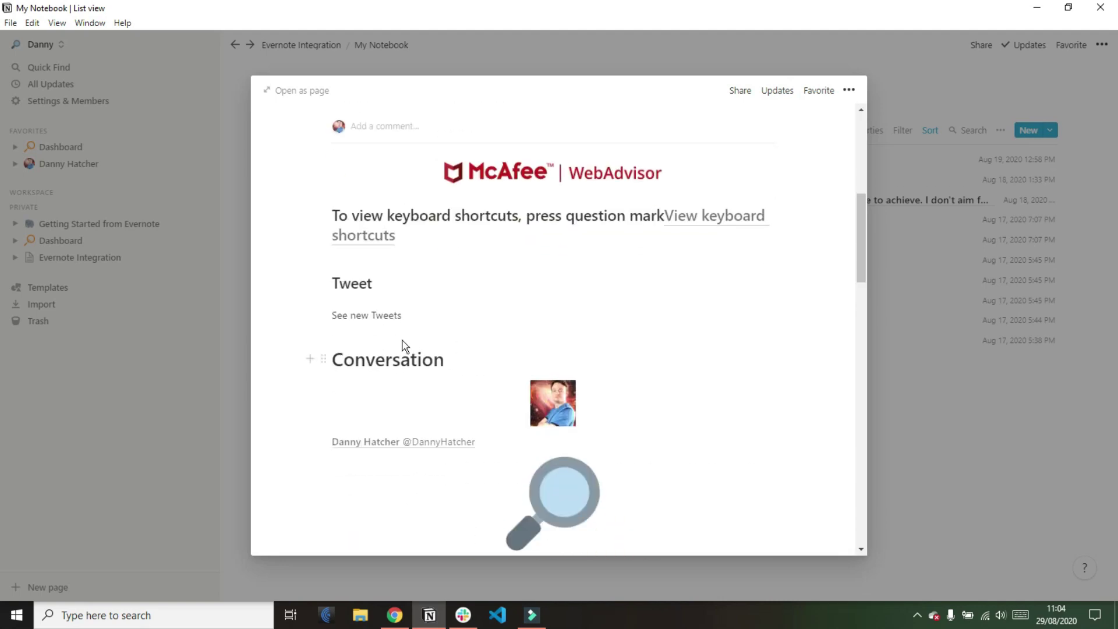
{"action": "scroll", "coordinate": [400, 346], "scroll_direction": "down", "scroll_amount": 9}
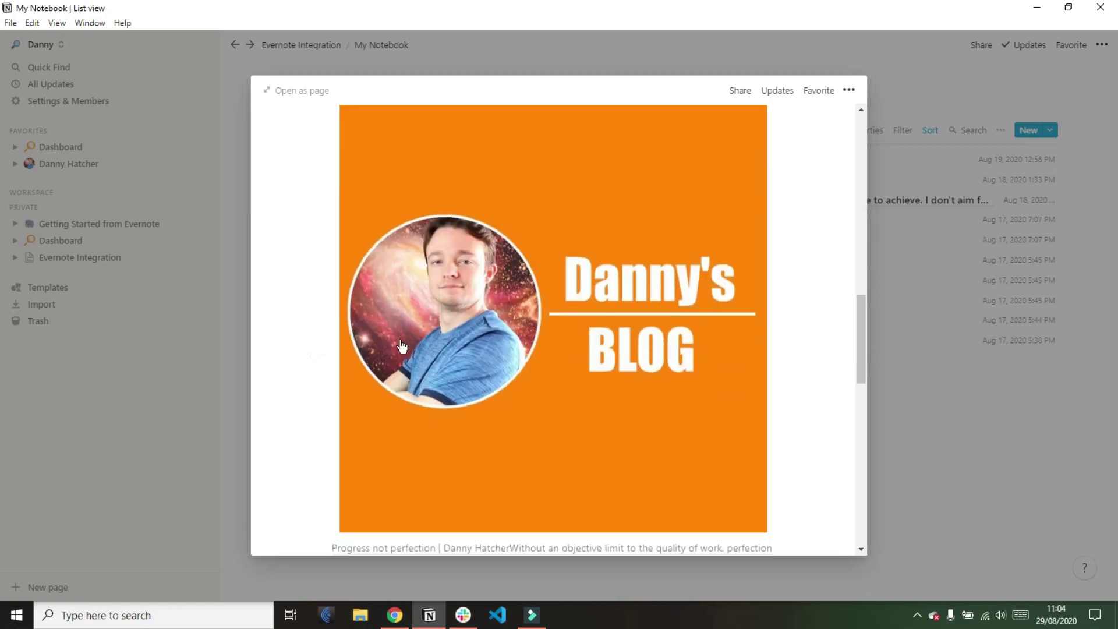
{"action": "scroll", "coordinate": [402, 346], "scroll_direction": "down", "scroll_amount": 9}
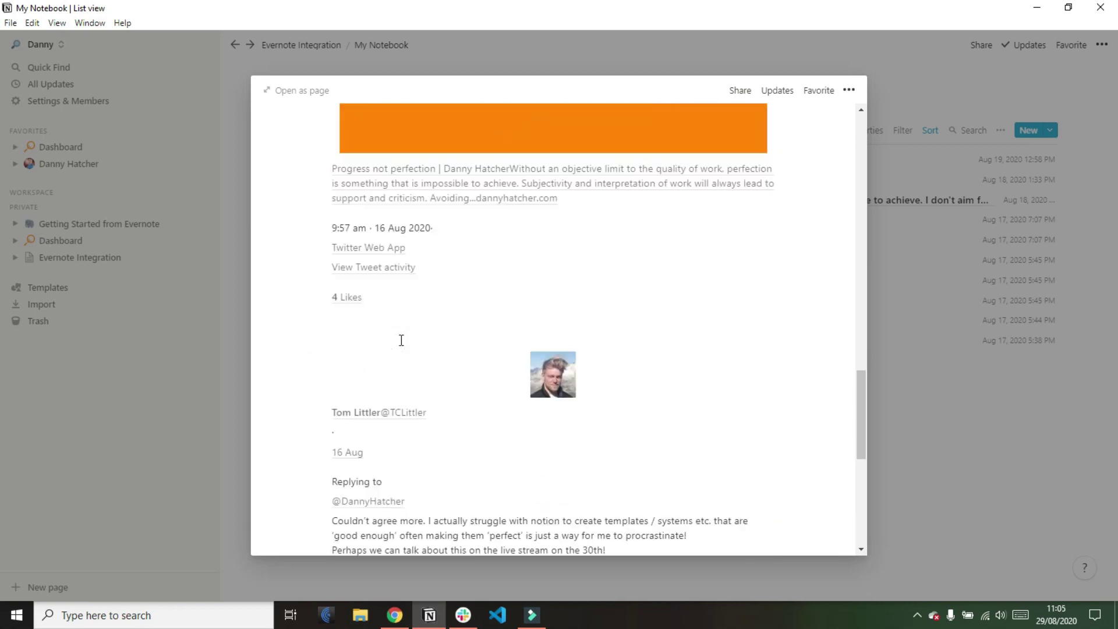
{"action": "scroll", "coordinate": [402, 341], "scroll_direction": "up", "scroll_amount": 20}
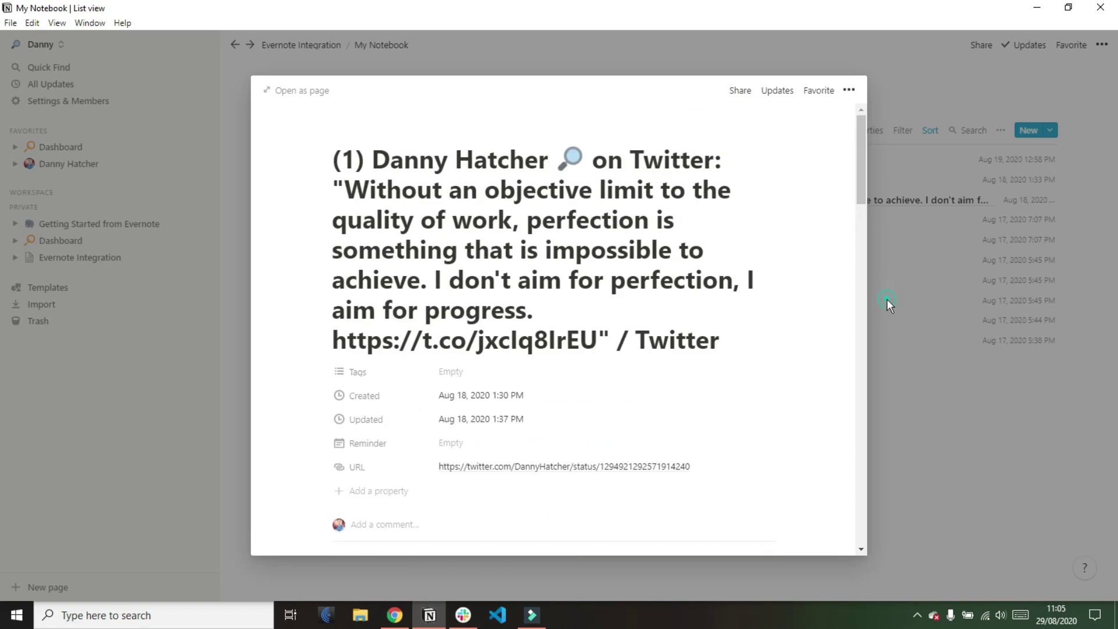
{"action": "left_click", "coordinate": [887, 300]}
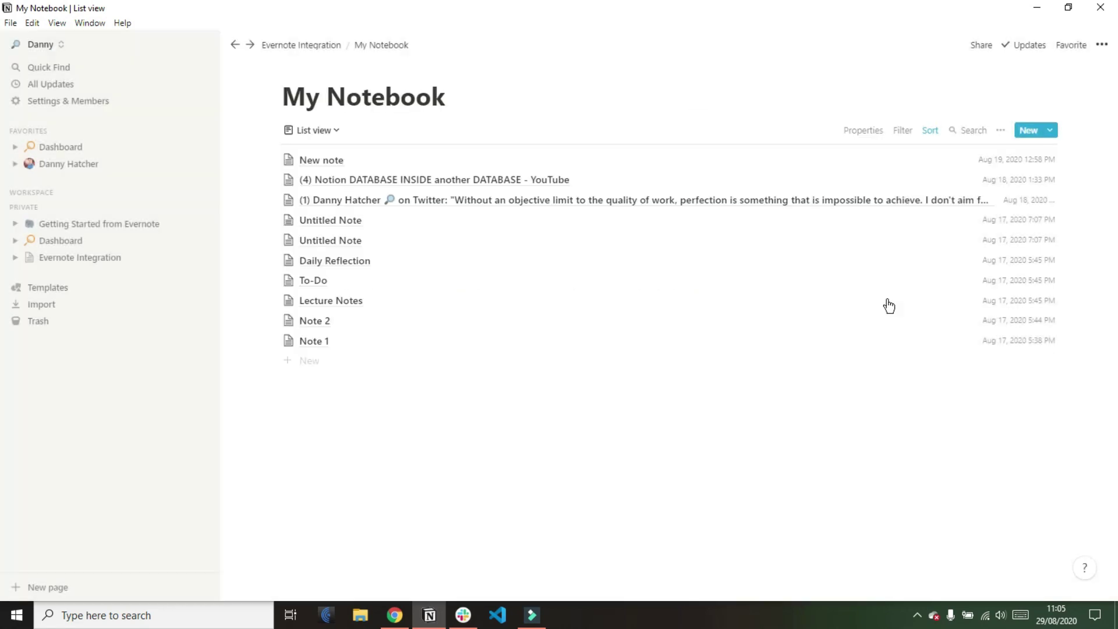
{"action": "left_click", "coordinate": [553, 179]}
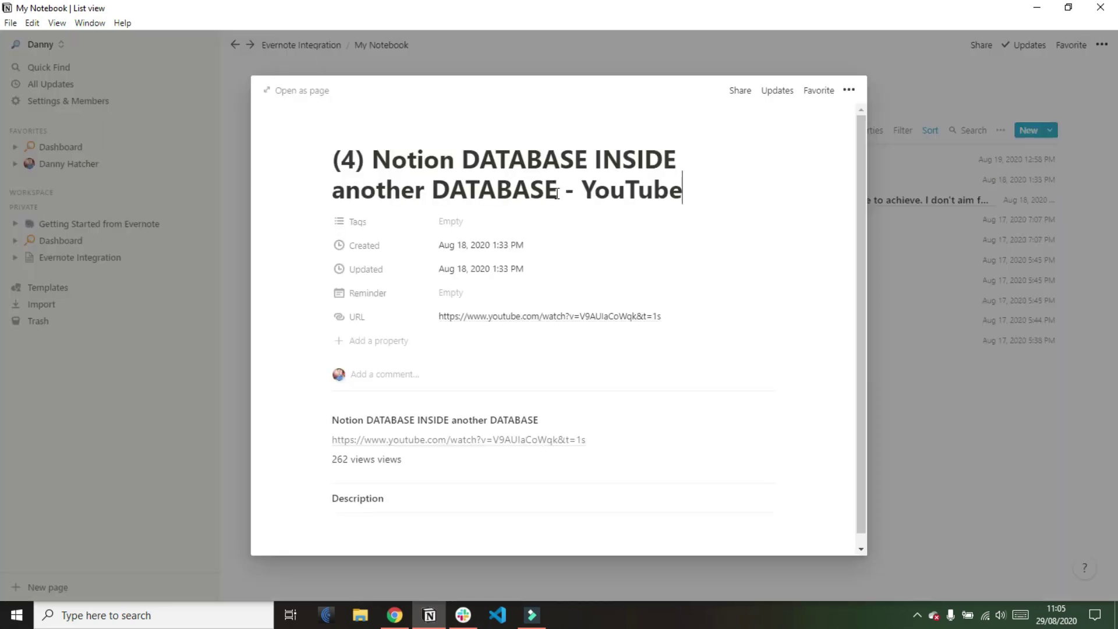
{"action": "scroll", "coordinate": [537, 324], "scroll_direction": "down", "scroll_amount": 3}
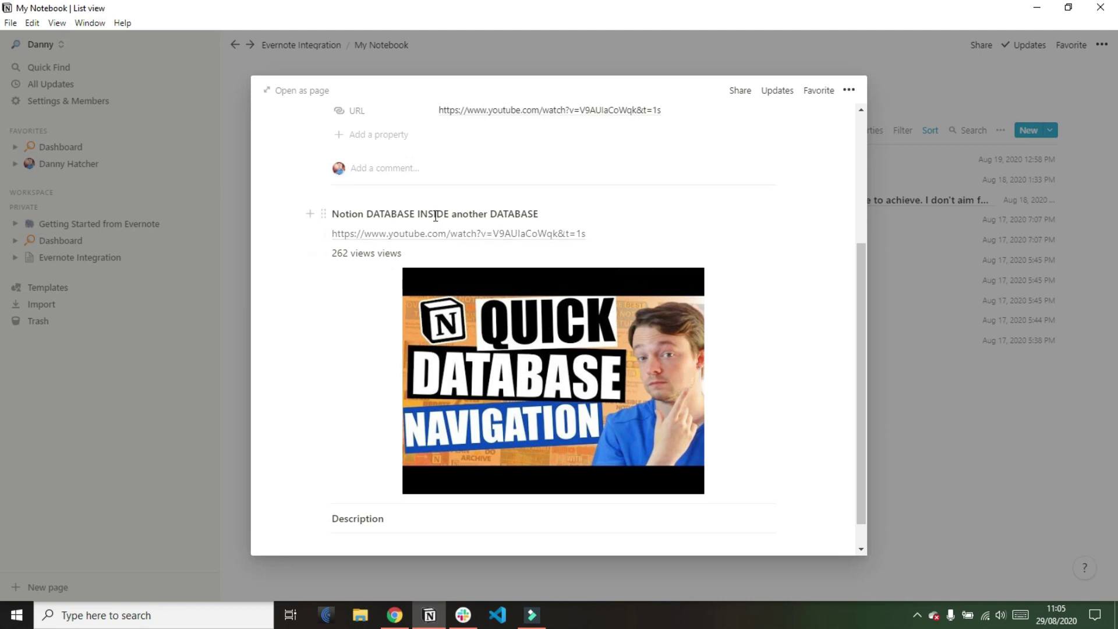
{"action": "scroll", "coordinate": [371, 439], "scroll_direction": "down", "scroll_amount": 1}
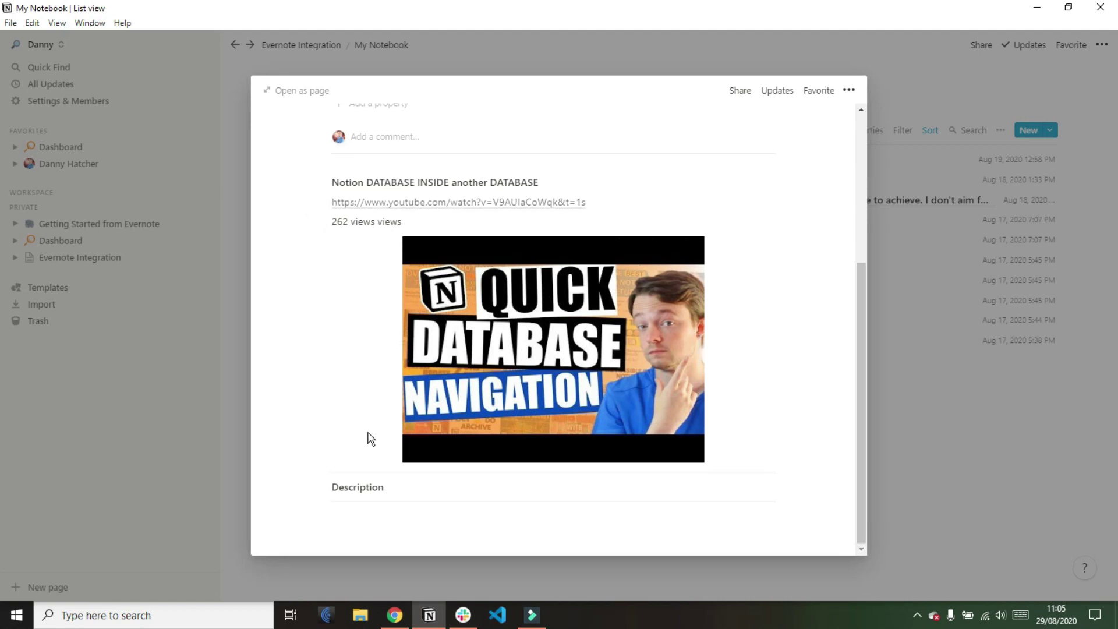
Step: Close the YouTube note, then view and close the handwritten Hi drawing note
{"action": "left_click", "coordinate": [968, 334]}
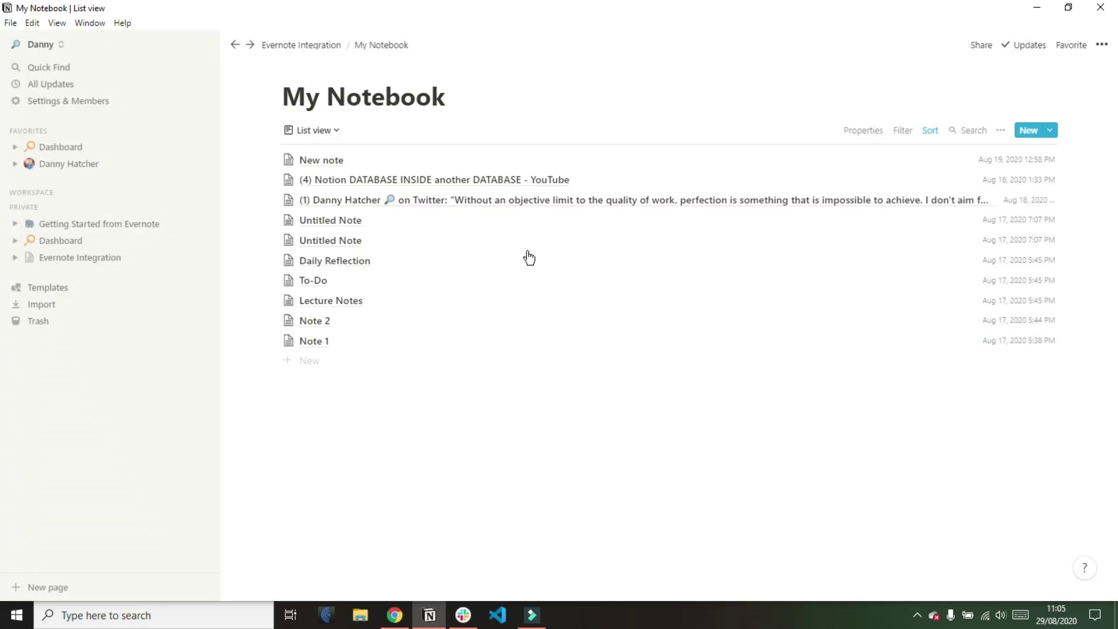
{"action": "left_click", "coordinate": [411, 240]}
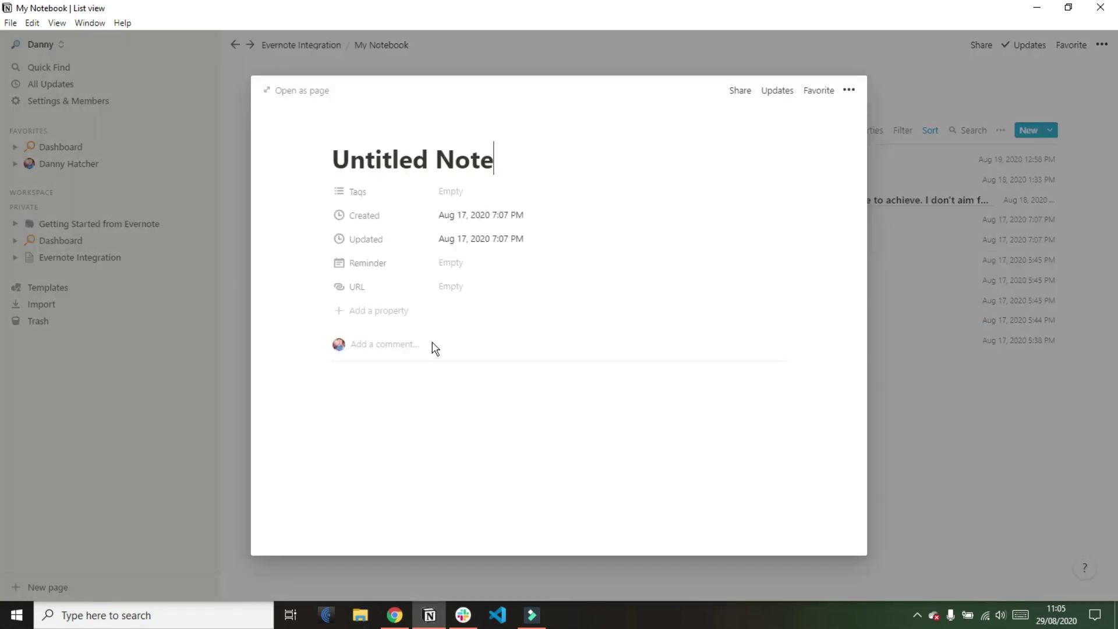
{"action": "scroll", "coordinate": [432, 347], "scroll_direction": "down", "scroll_amount": 5}
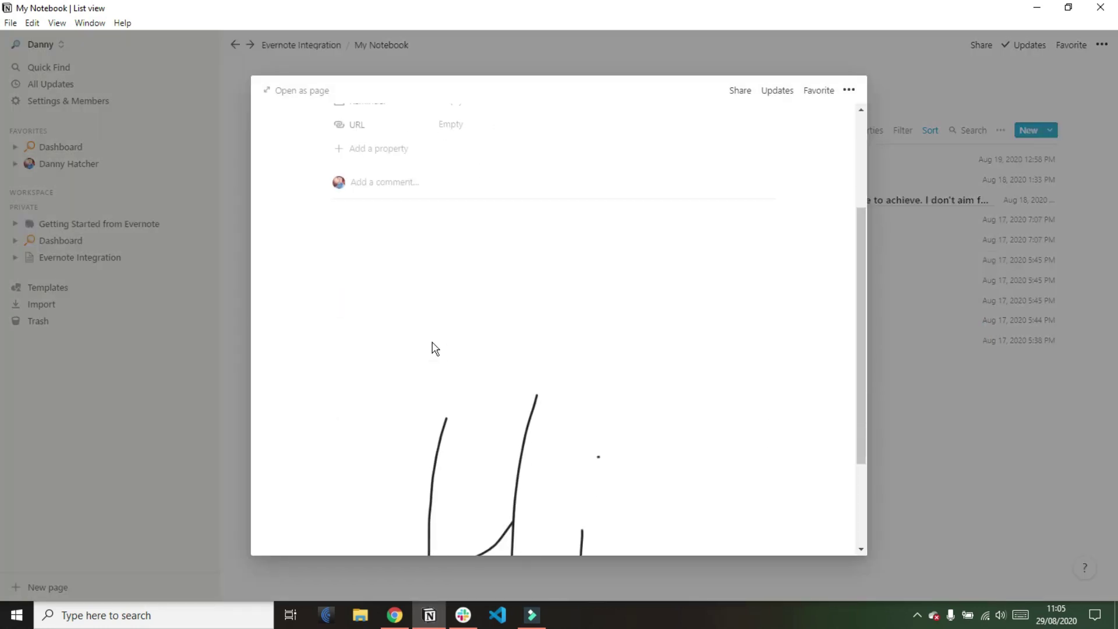
{"action": "left_click", "coordinate": [945, 331]}
Step: Open the first Untitled Note and play its 17_Aug_2020_190734.amr attachment in Groove Music
{"action": "left_click", "coordinate": [487, 221]}
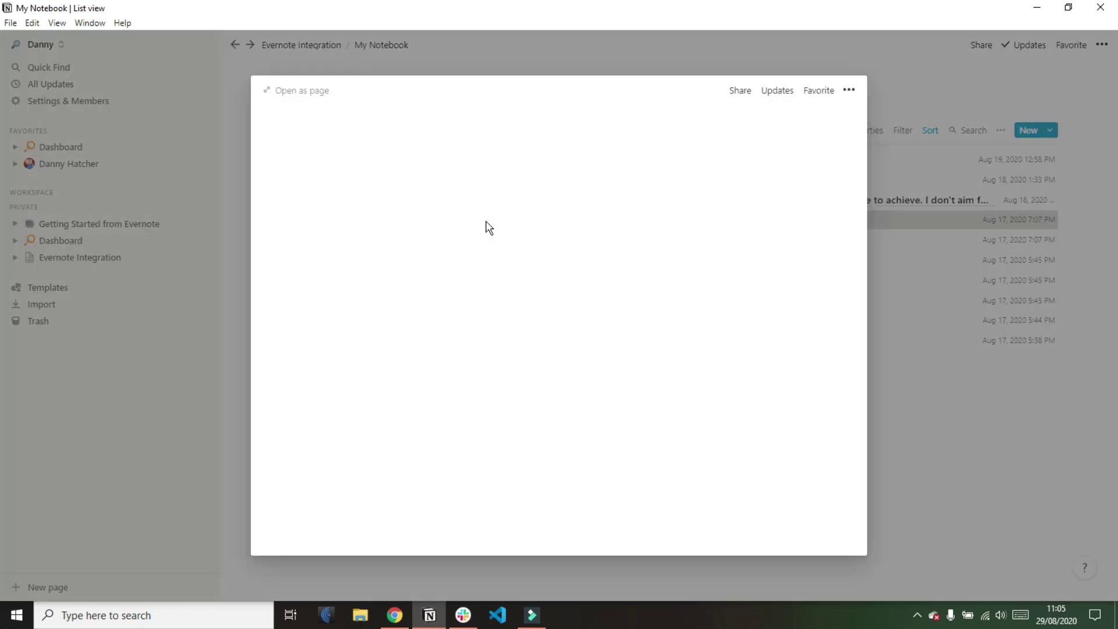
{"action": "left_click", "coordinate": [392, 396]}
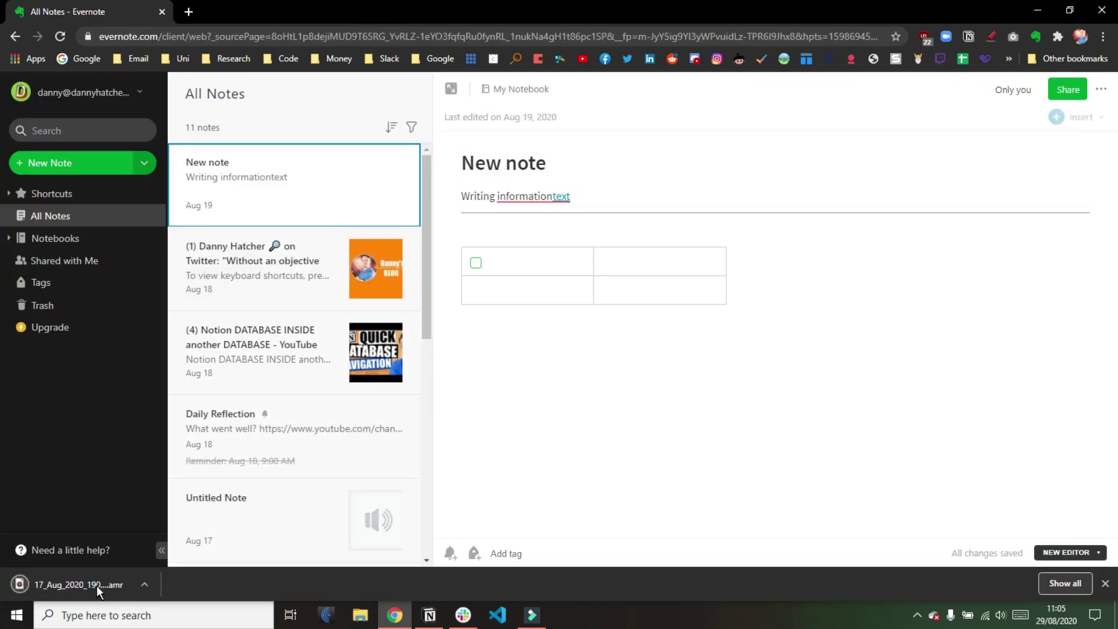
{"action": "left_click", "coordinate": [97, 586]}
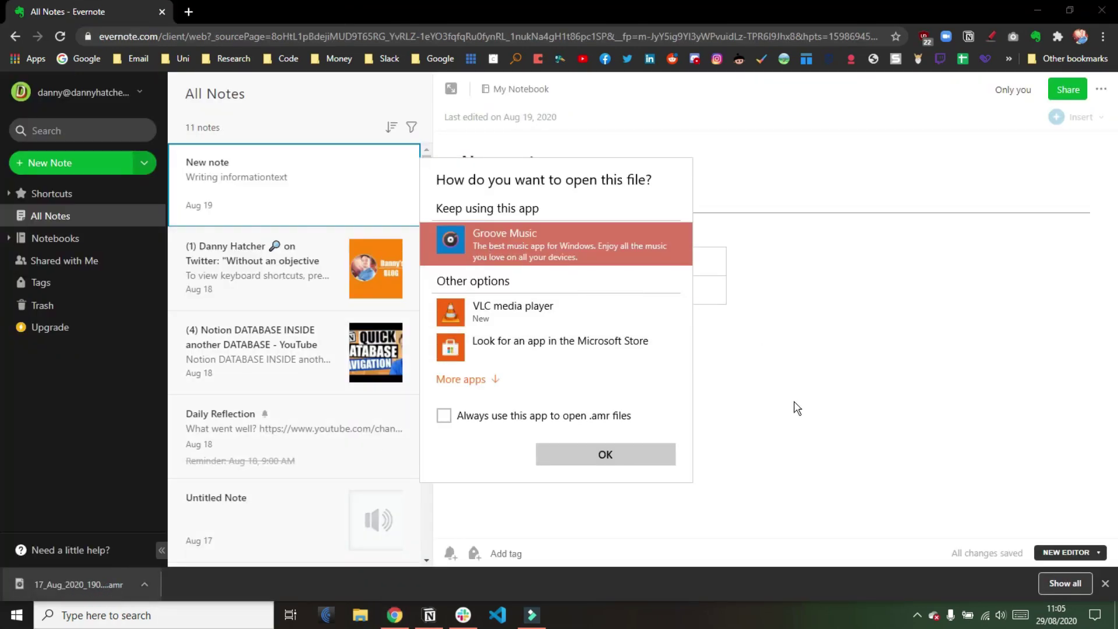
{"action": "left_click", "coordinate": [606, 454]}
Step: Return to Notion, close the Untitled Note, and briefly open Daily Reflection
{"action": "left_click", "coordinate": [429, 615]}
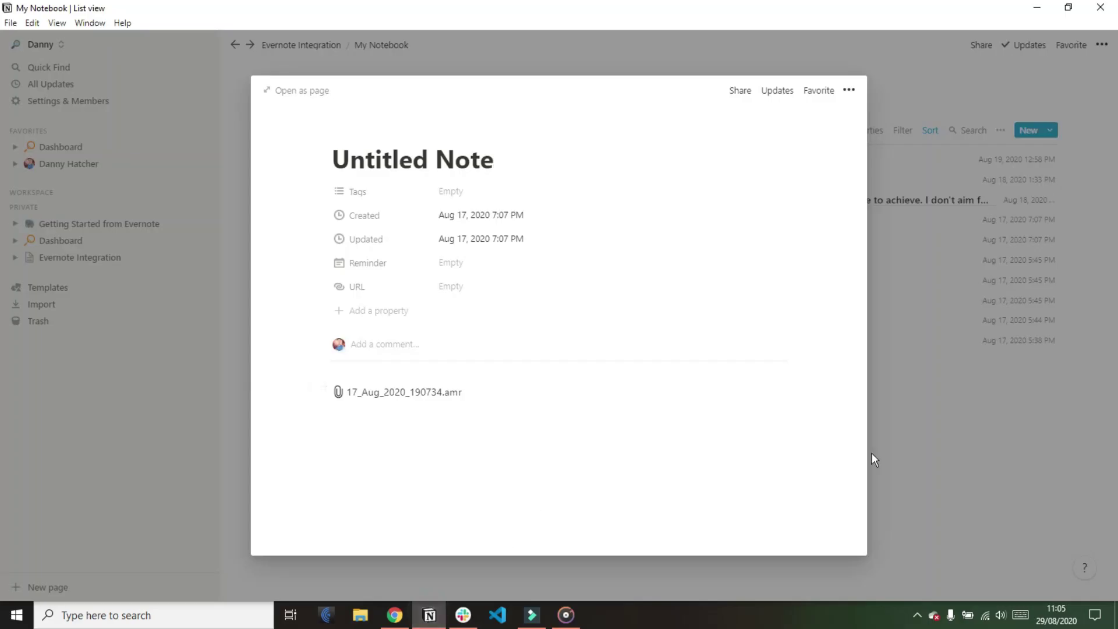
{"action": "left_click", "coordinate": [936, 424]}
{"action": "left_click", "coordinate": [382, 260]}
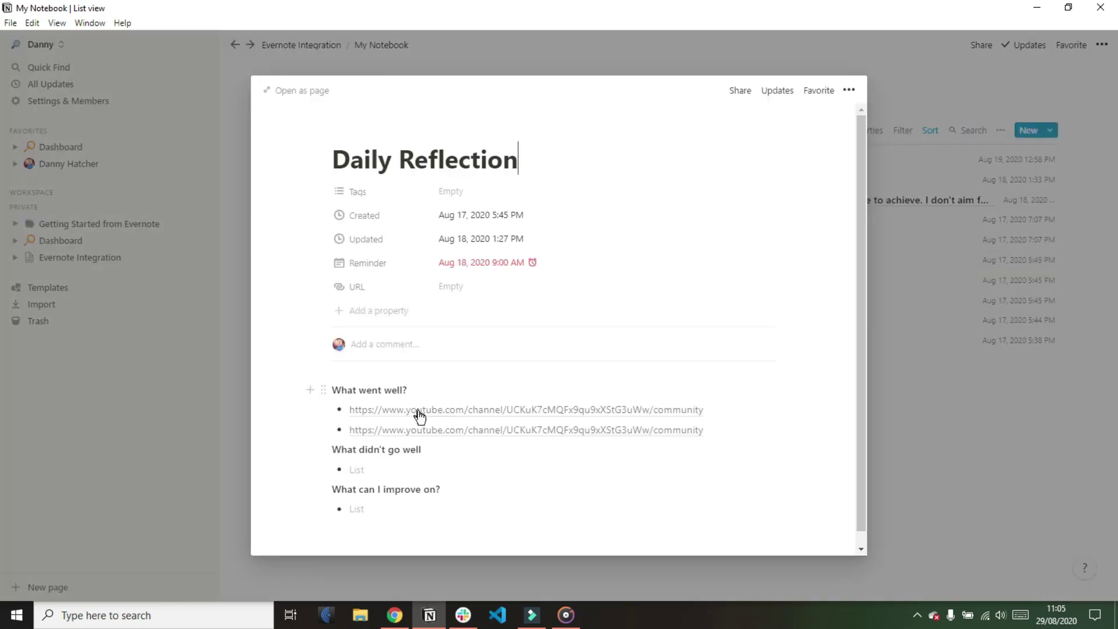
{"action": "left_click", "coordinate": [934, 376]}
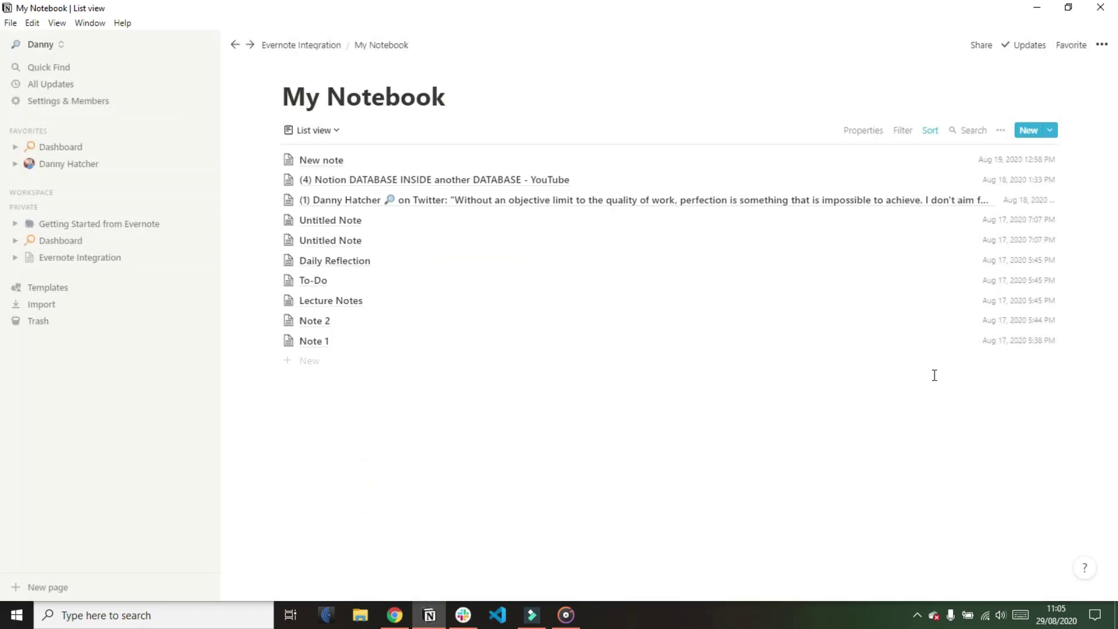
Step: Check Daily Reflection's Aug 18, 2020 9:00 AM reminder without changing it
{"action": "left_click", "coordinate": [357, 260]}
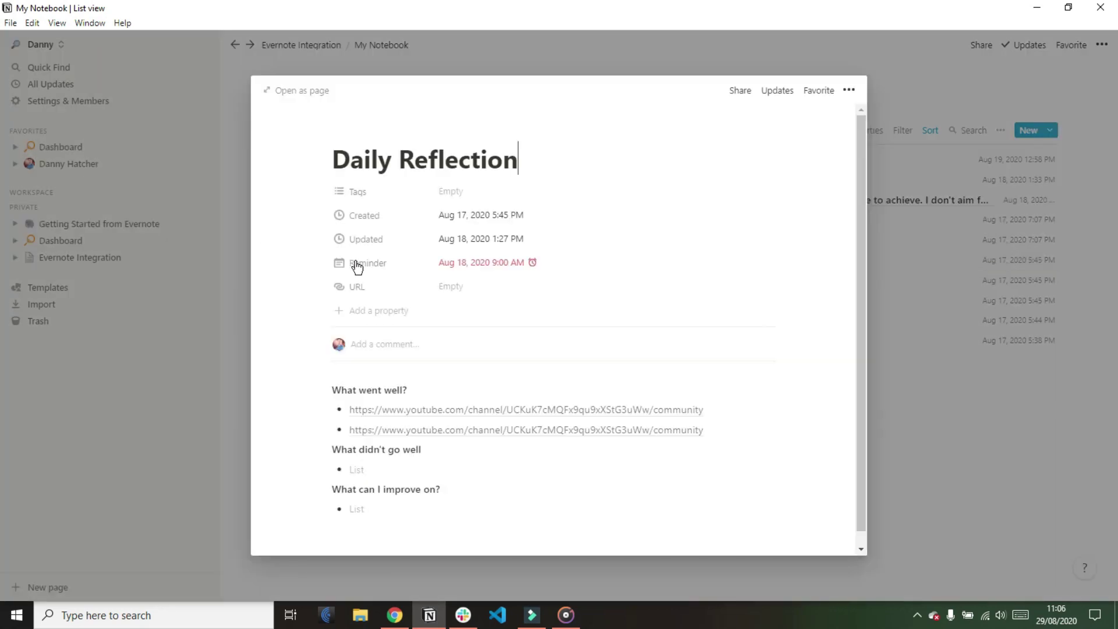
{"action": "left_click", "coordinate": [460, 267]}
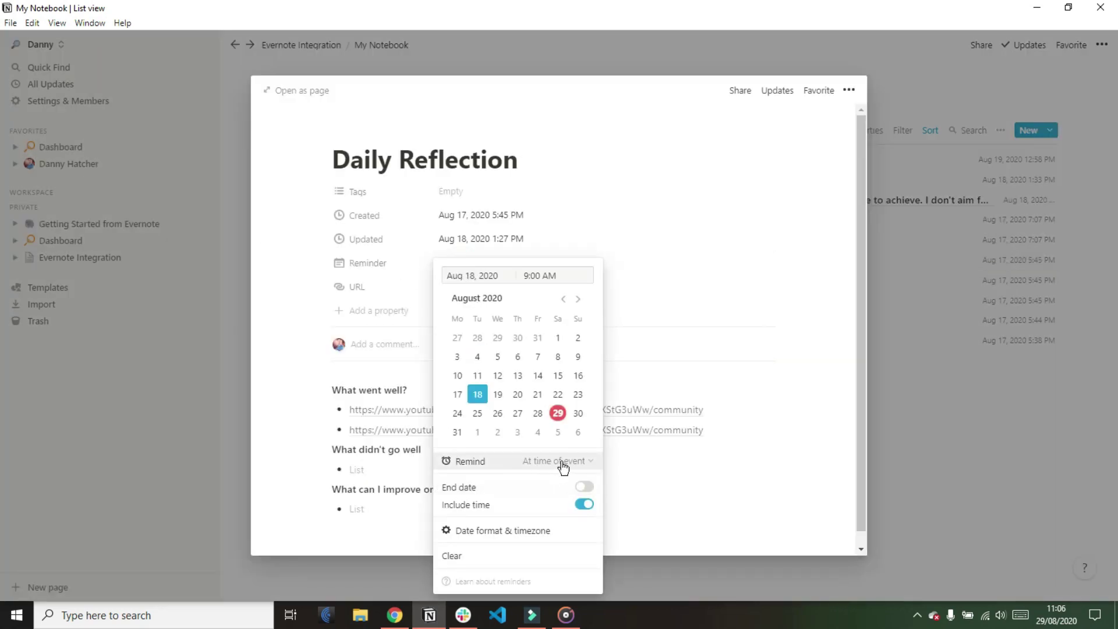
{"action": "left_click", "coordinate": [699, 331]}
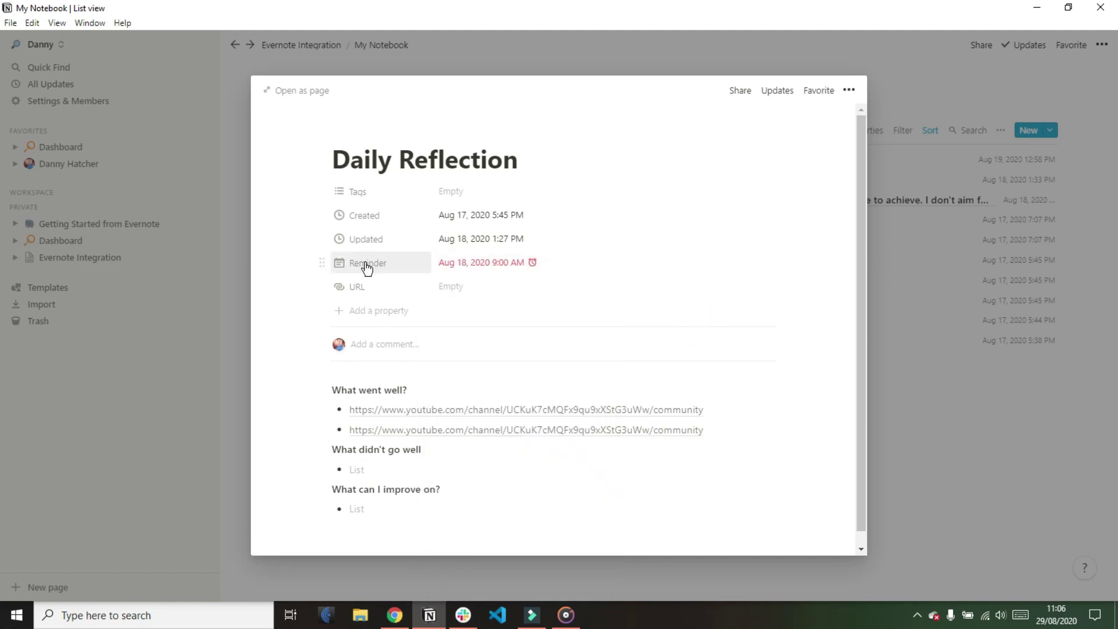
{"action": "left_click", "coordinate": [199, 345]}
Step: Preview the To-Do note's checklist
{"action": "left_click", "coordinate": [347, 285]}
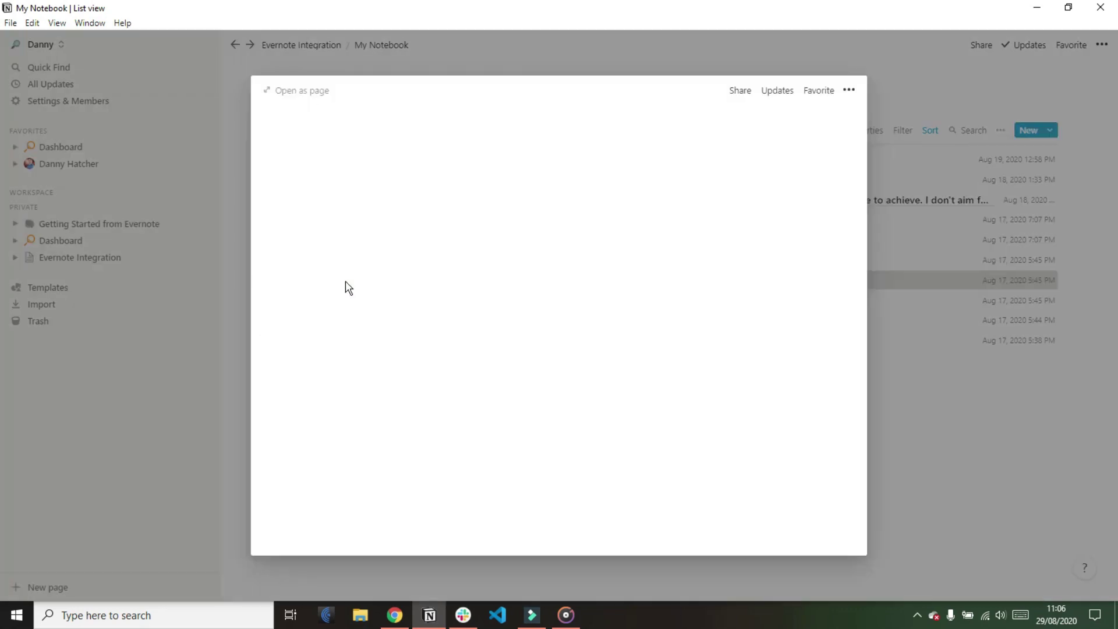
{"action": "scroll", "coordinate": [416, 364], "scroll_direction": "down", "scroll_amount": 1}
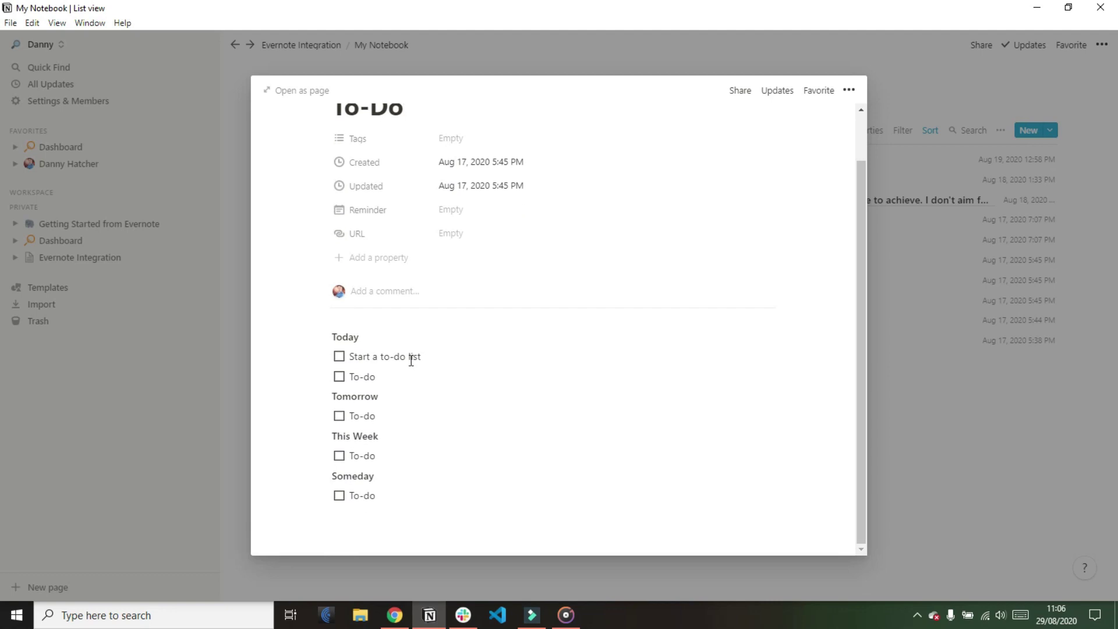
{"action": "left_click", "coordinate": [166, 337]}
Step: Preview the Lecture Notes template down to its table, then Note 2
{"action": "left_click", "coordinate": [343, 313]}
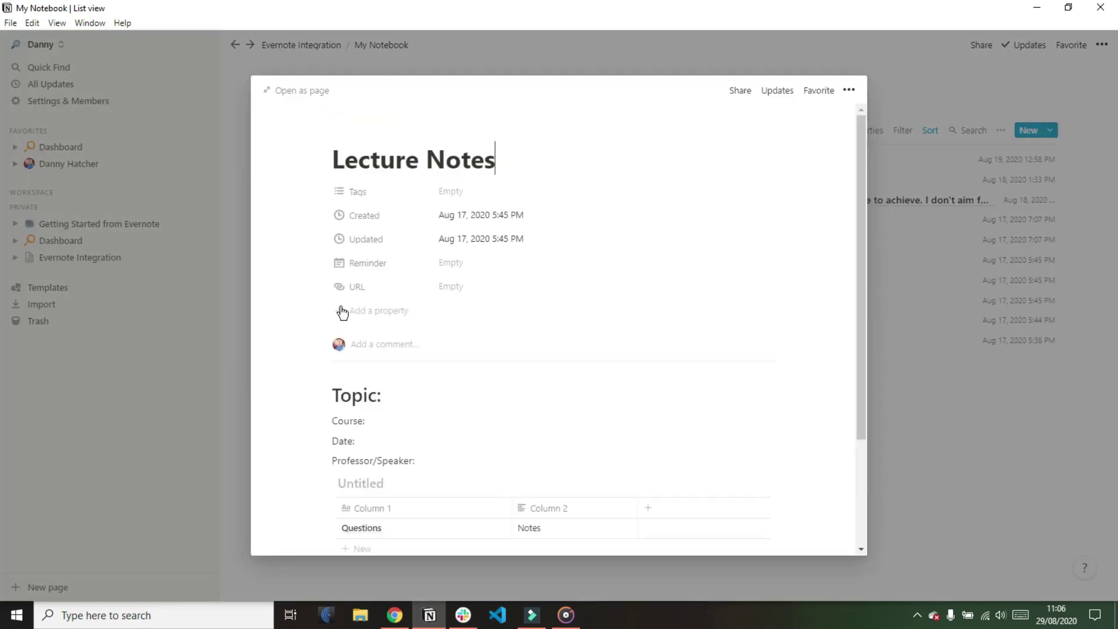
{"action": "scroll", "coordinate": [379, 408], "scroll_direction": "down", "scroll_amount": 3}
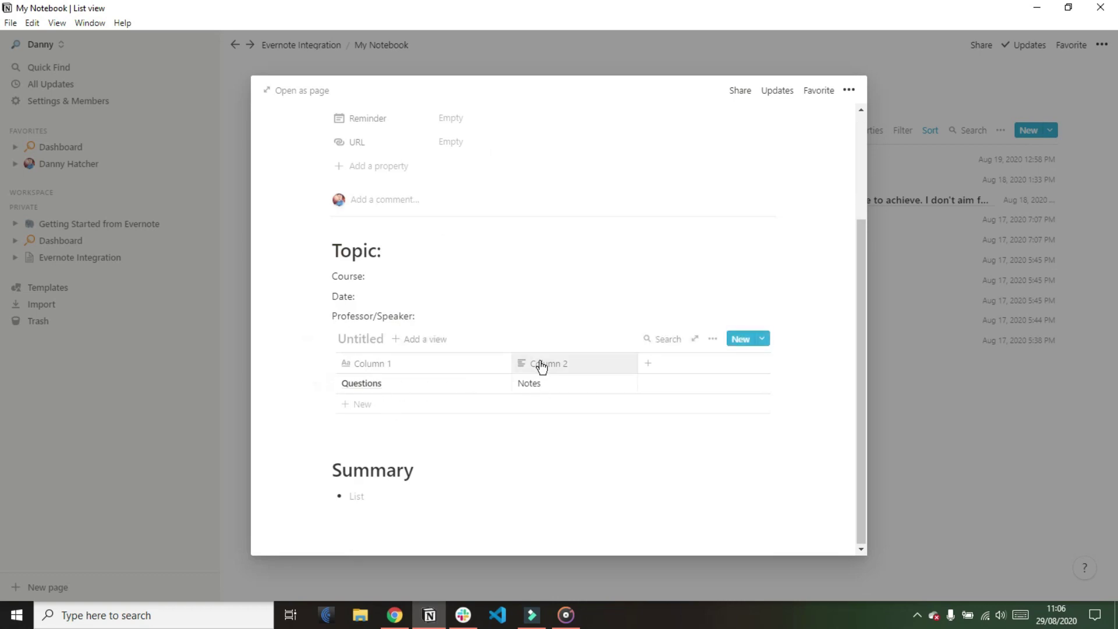
{"action": "left_click", "coordinate": [169, 361]}
{"action": "left_click", "coordinate": [348, 328]}
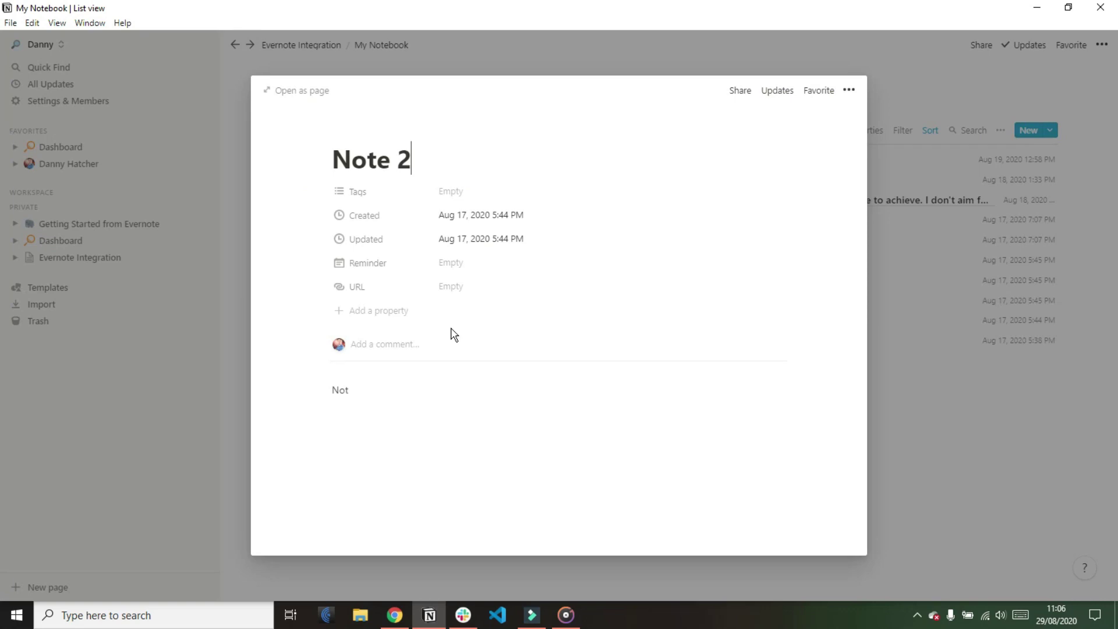
{"action": "left_click", "coordinate": [188, 357]}
Step: Open Note 1 to view its formatted text and bullet list
{"action": "left_click", "coordinate": [339, 342]}
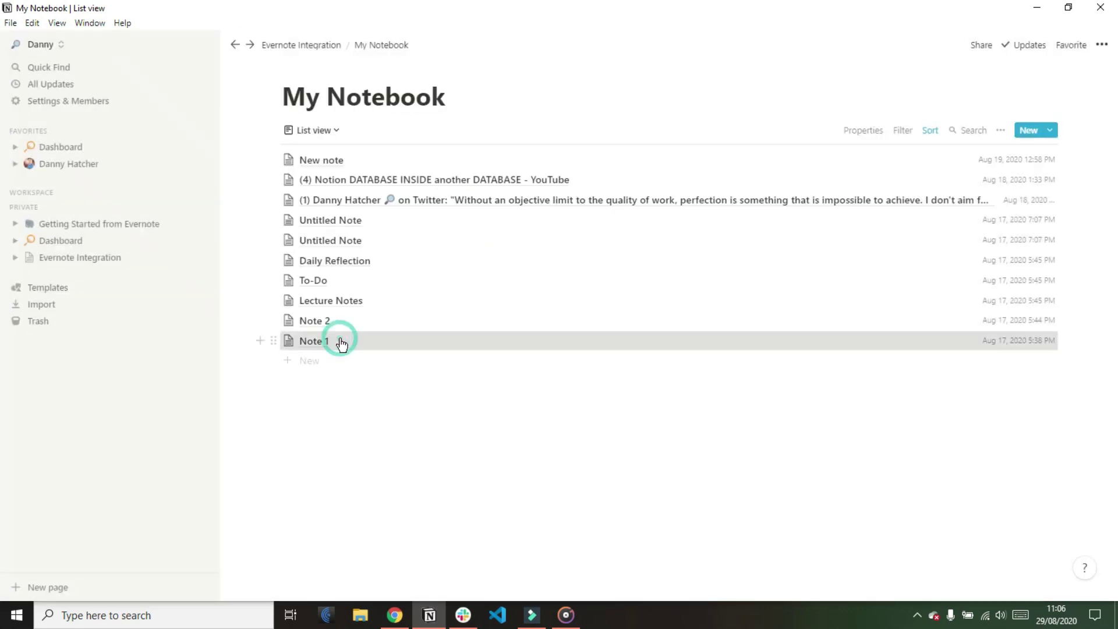